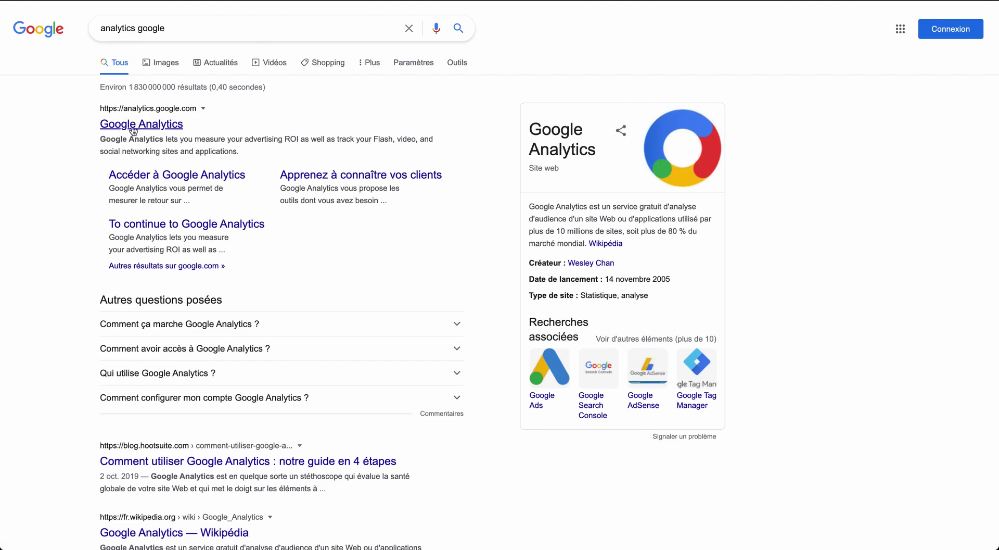
Open Google Analytics from the search results, start the measurement setup and submit the account configuration with its current data-sharing options
{"action": "left_click", "coordinate": [133, 130]}
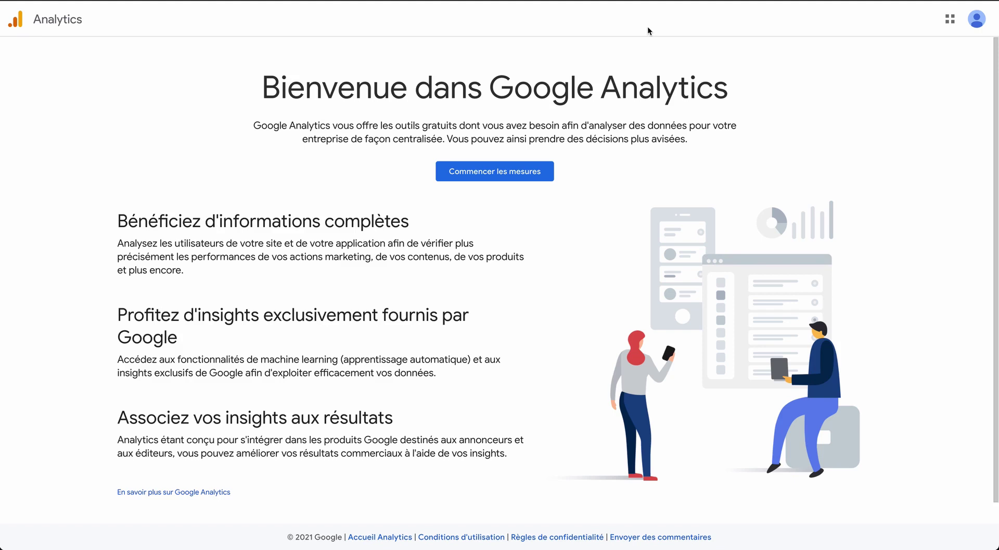
{"action": "left_click", "coordinate": [490, 177]}
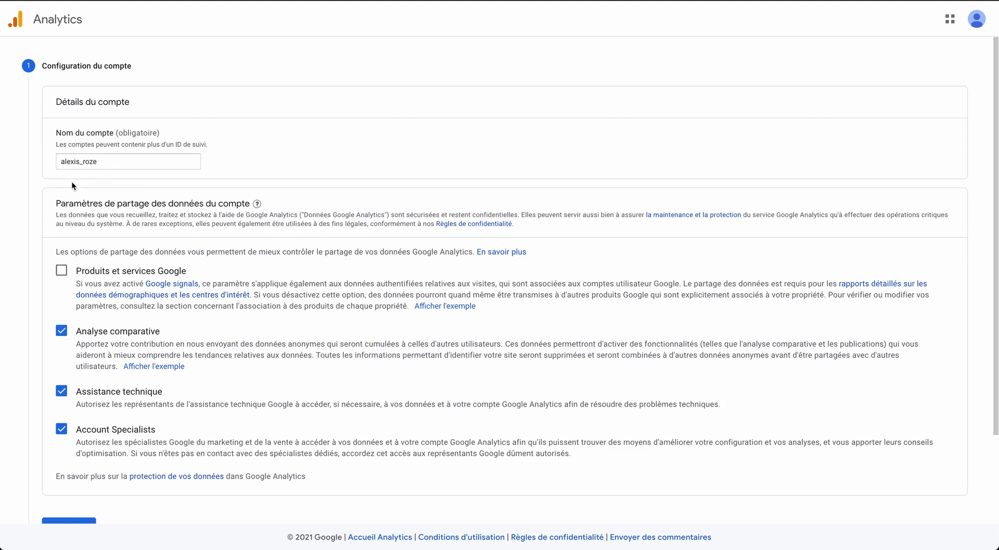
{"action": "scroll", "coordinate": [250, 235], "scroll_direction": "down", "scroll_amount": 1}
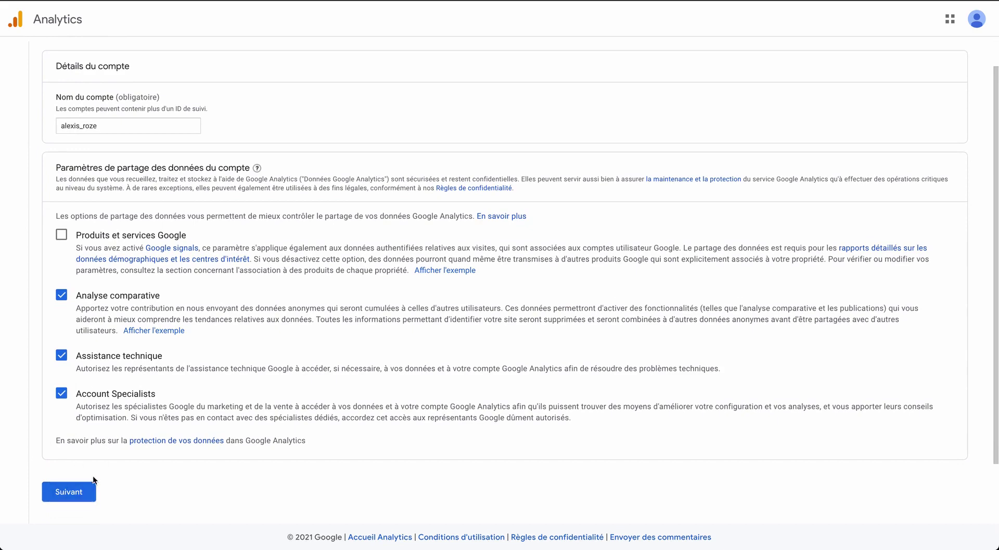
{"action": "left_click", "coordinate": [74, 492]}
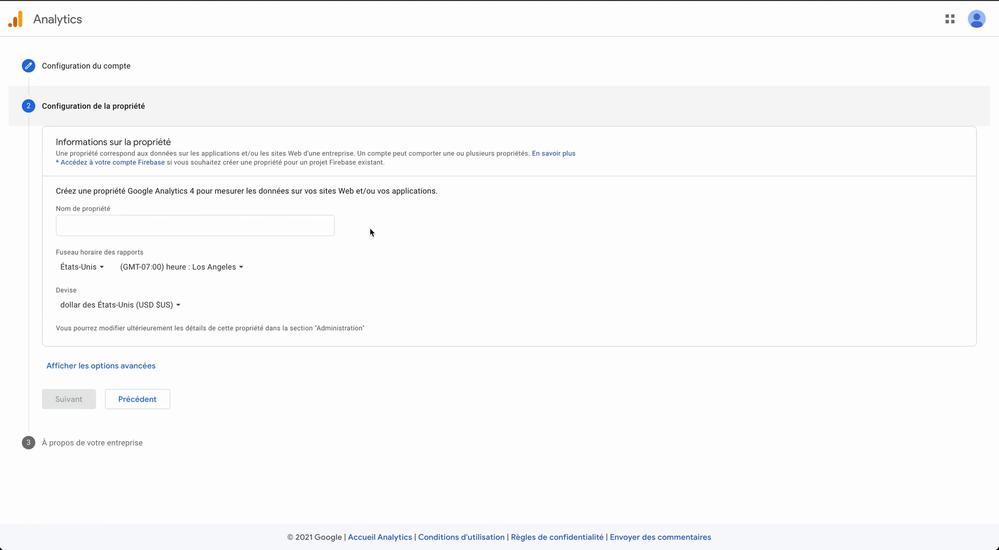
Configure the property as Reverse Business with France as reporting time zone and euro (EUR €) as currency, and continue to the business details
{"action": "left_click", "coordinate": [171, 223]}
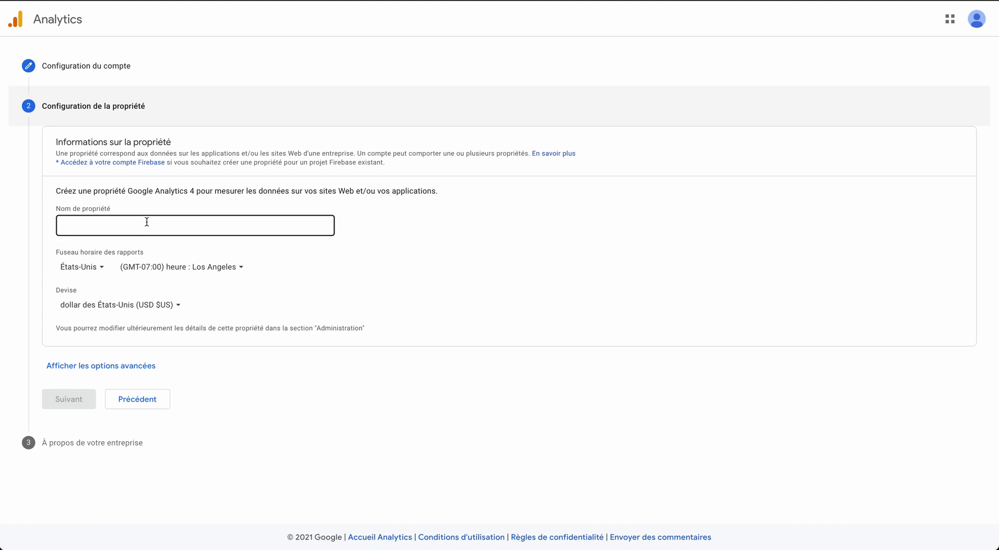
{"action": "type", "text": "Reverse Business"}
{"action": "left_click", "coordinate": [94, 263]}
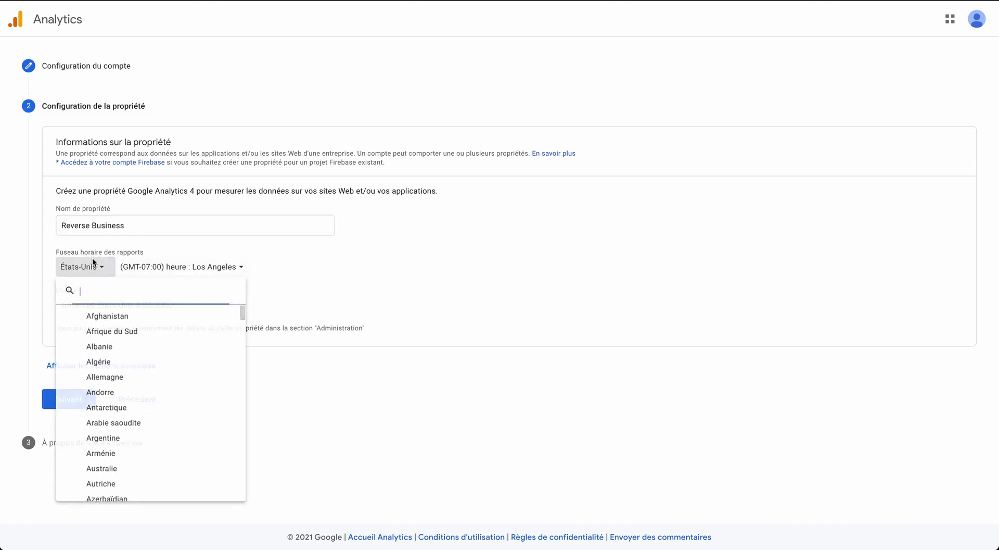
{"action": "type", "text": "fr"}
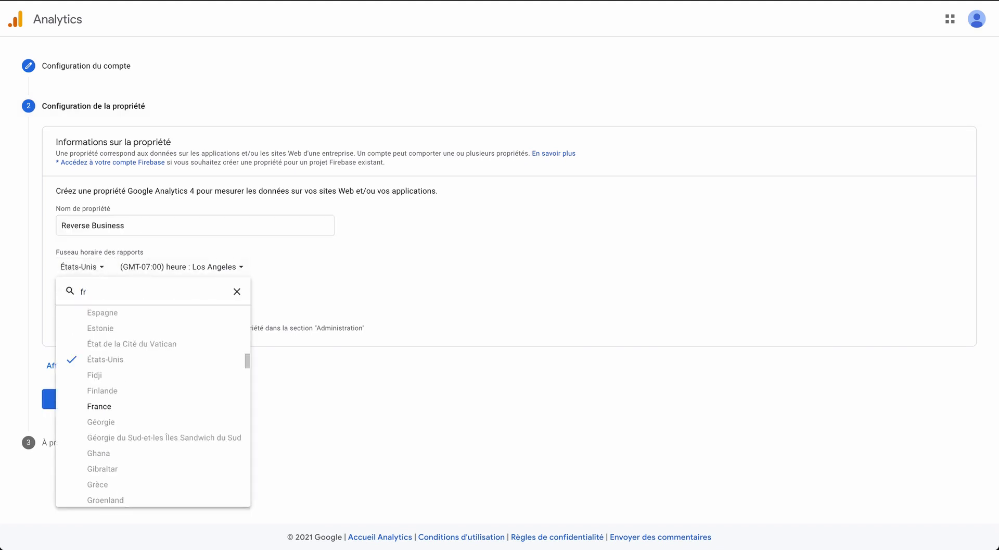
{"action": "left_click", "coordinate": [111, 407]}
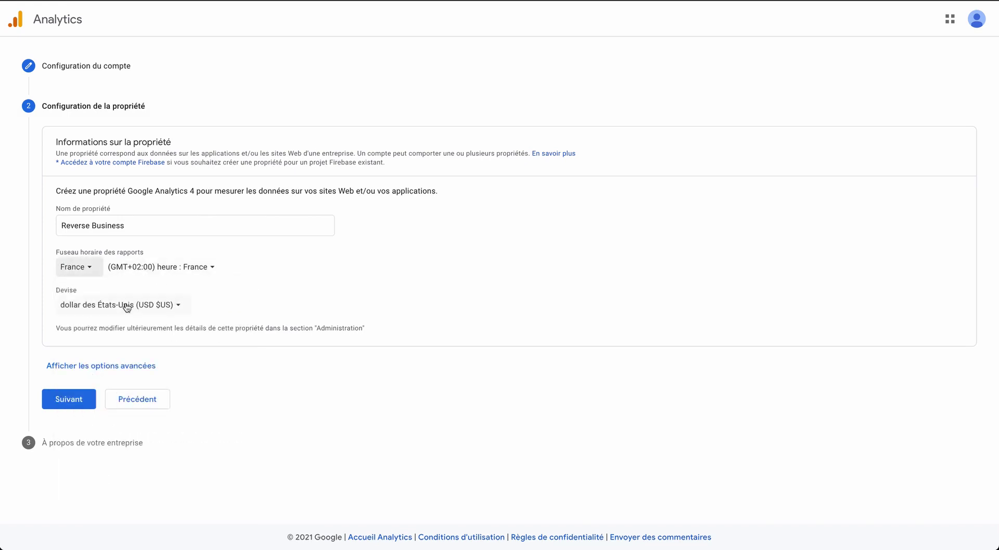
{"action": "left_click", "coordinate": [127, 306]}
{"action": "type", "text": "euro"}
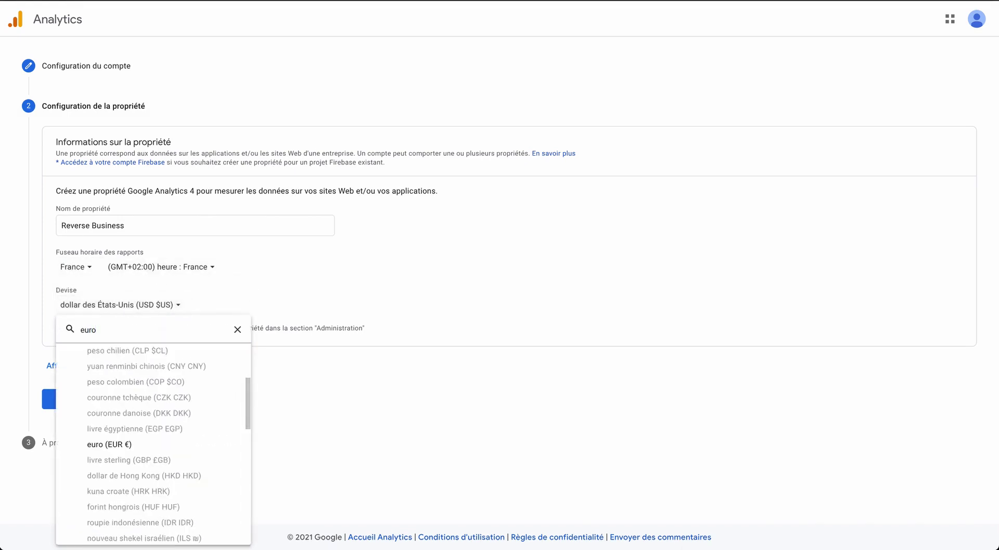
{"action": "left_click", "coordinate": [135, 444]}
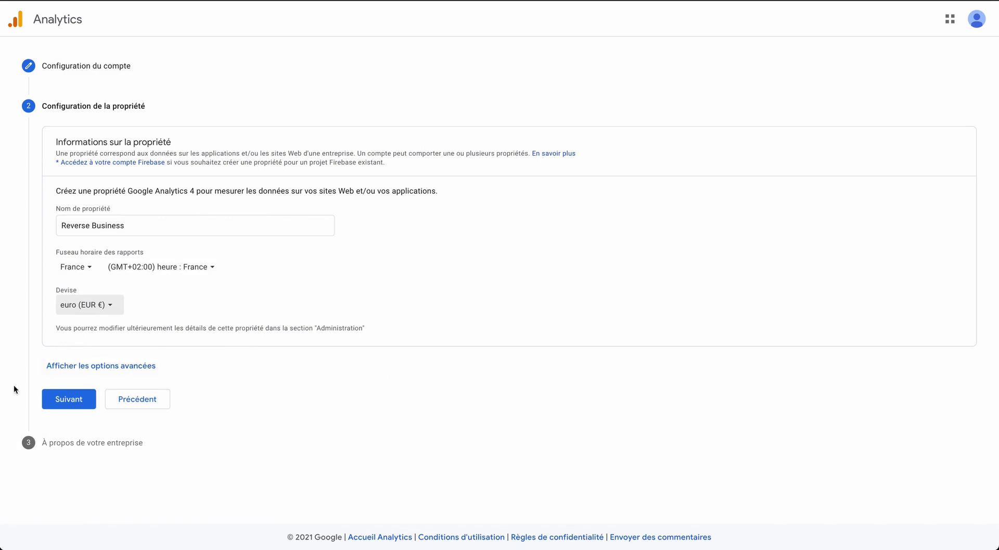
{"action": "left_click", "coordinate": [69, 398]}
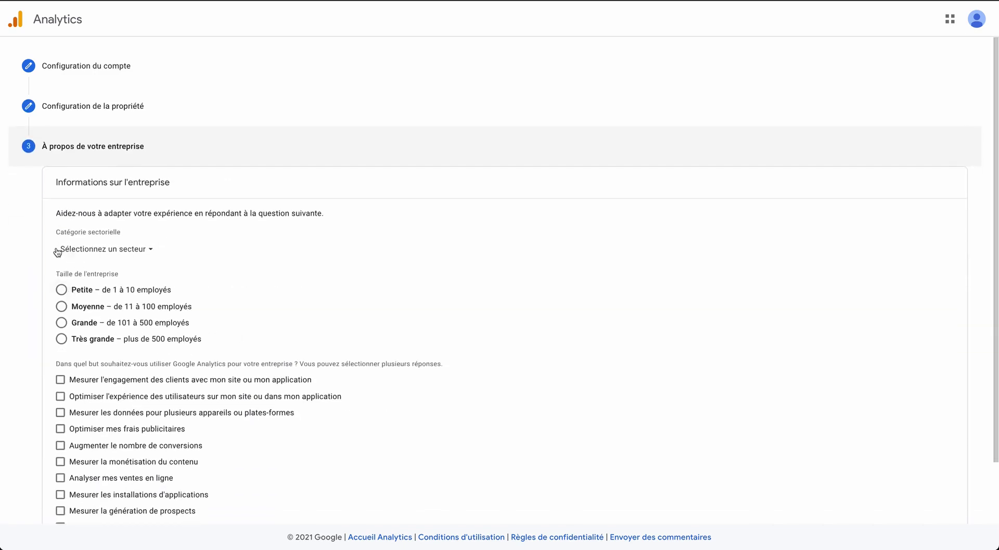
Set the business's industry category to Autre and its size to Petite (1 à 10 employés)
{"action": "left_click", "coordinate": [104, 203]}
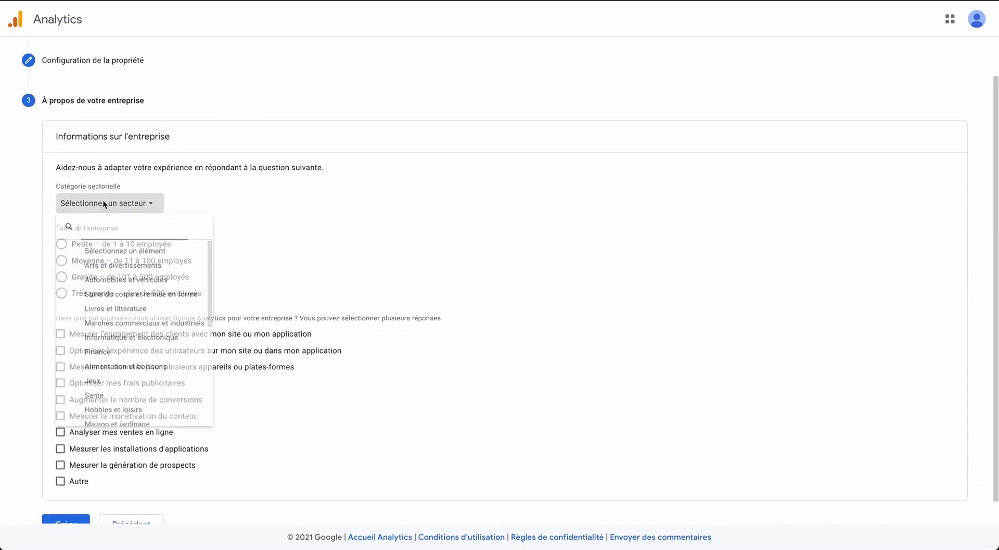
{"action": "scroll", "coordinate": [142, 428], "scroll_direction": "down", "scroll_amount": 5}
{"action": "left_click", "coordinate": [136, 435]}
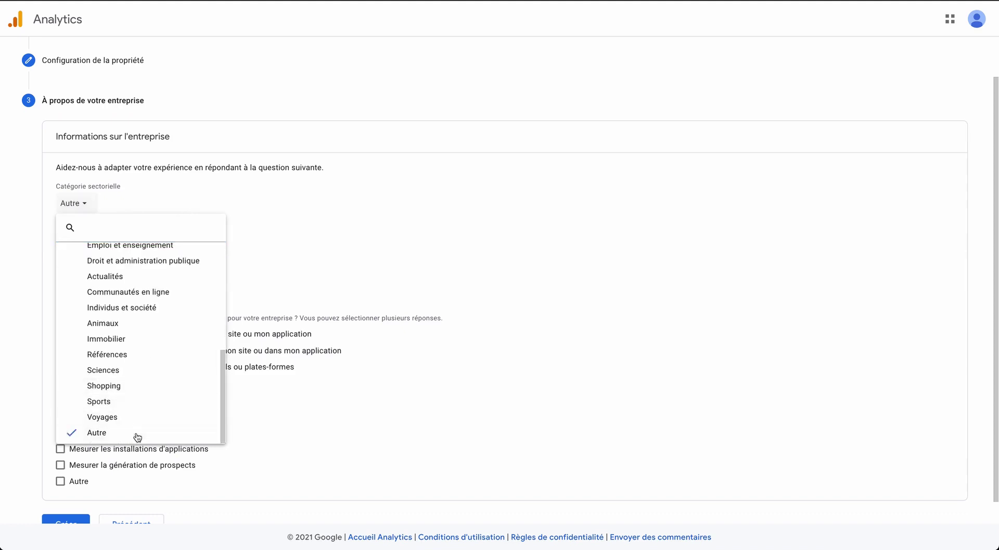
{"action": "left_click", "coordinate": [62, 244]}
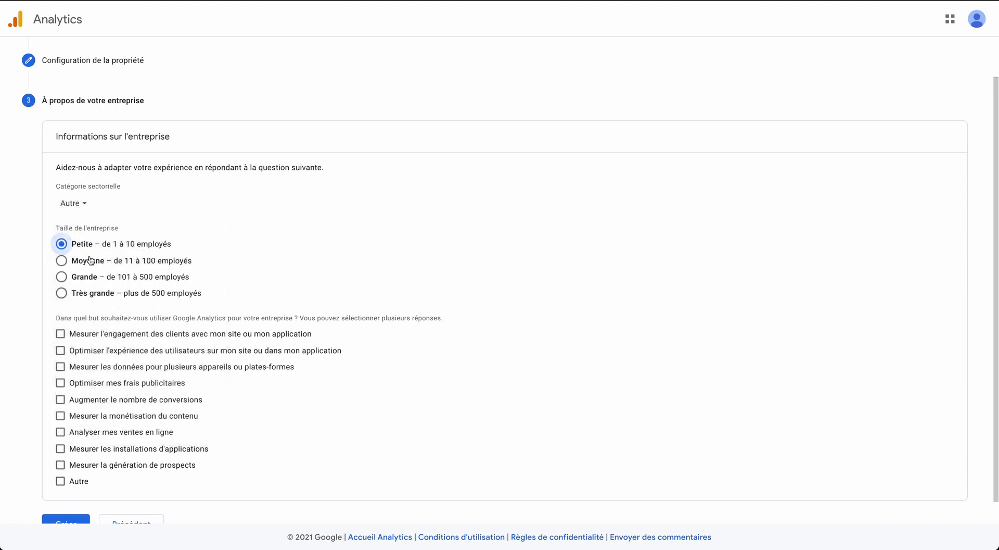
Select every purpose for using Google Analytics except Autre, and create the account
{"action": "left_click", "coordinate": [61, 333]}
{"action": "left_click", "coordinate": [60, 351]}
{"action": "scroll", "coordinate": [61, 364], "scroll_direction": "down", "scroll_amount": 1}
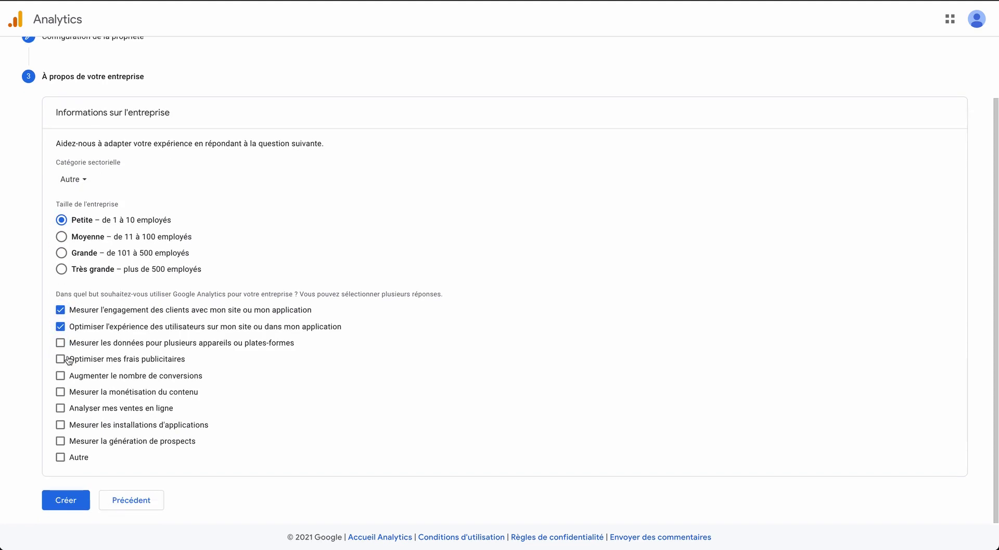
{"action": "left_click", "coordinate": [63, 344]}
{"action": "left_click", "coordinate": [62, 360]}
{"action": "left_click", "coordinate": [62, 376]}
{"action": "left_click", "coordinate": [62, 393]}
{"action": "left_click", "coordinate": [65, 409]}
{"action": "left_click", "coordinate": [63, 426]}
{"action": "left_click", "coordinate": [63, 441]}
{"action": "left_click", "coordinate": [61, 501]}
Accept the terms of use for France and the data processing terms, and save the e-mail communication preferences with all options unchecked
{"action": "left_click", "coordinate": [628, 230]}
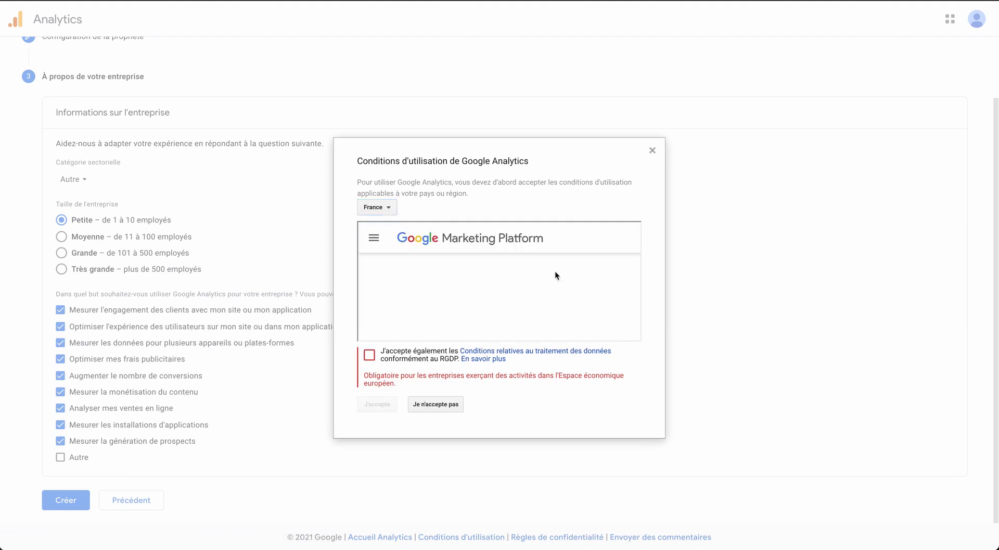
{"action": "scroll", "coordinate": [523, 287], "scroll_direction": "down", "scroll_amount": 5}
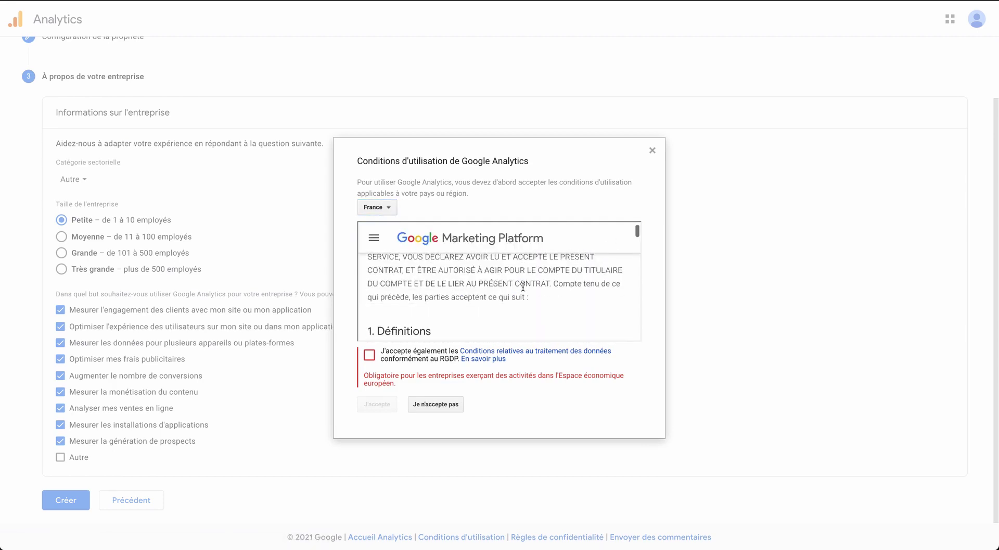
{"action": "left_click", "coordinate": [371, 356]}
{"action": "left_click", "coordinate": [376, 382]}
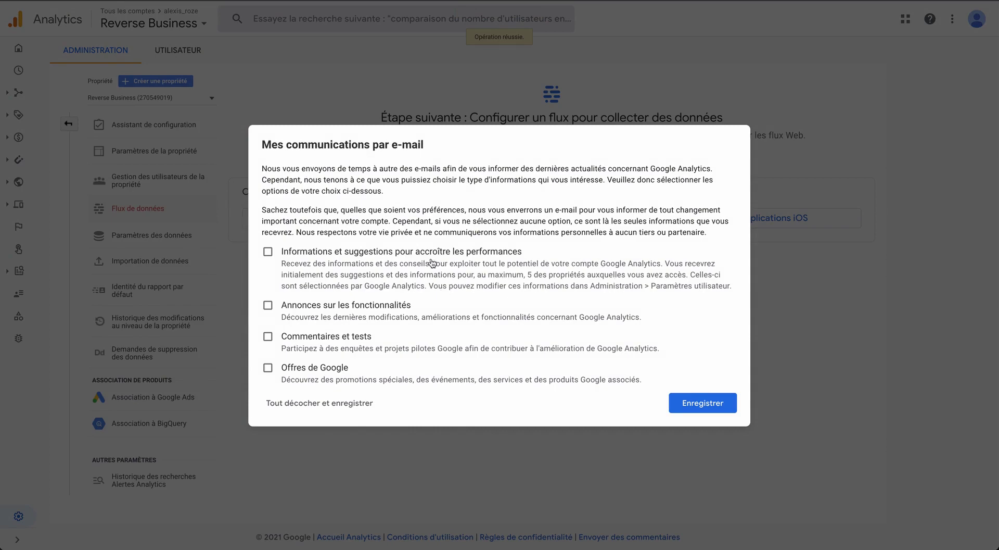
{"action": "left_click", "coordinate": [703, 404]}
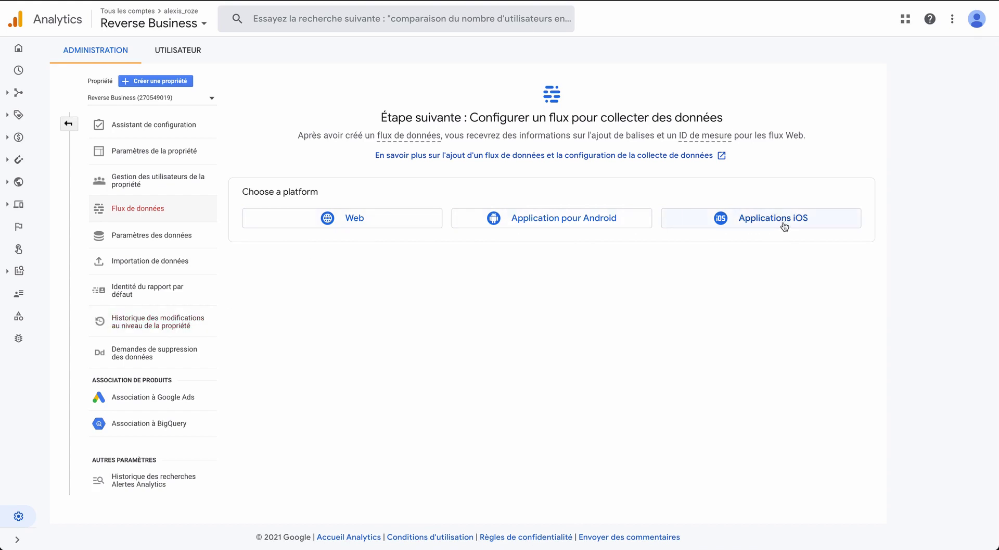
{"action": "left_click", "coordinate": [374, 221]}
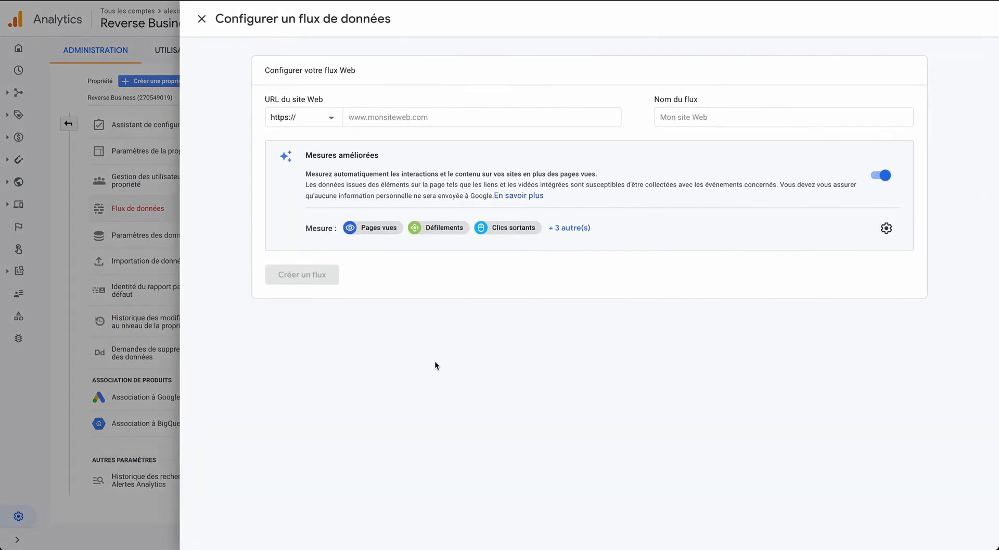
{"action": "left_click", "coordinate": [409, 117]}
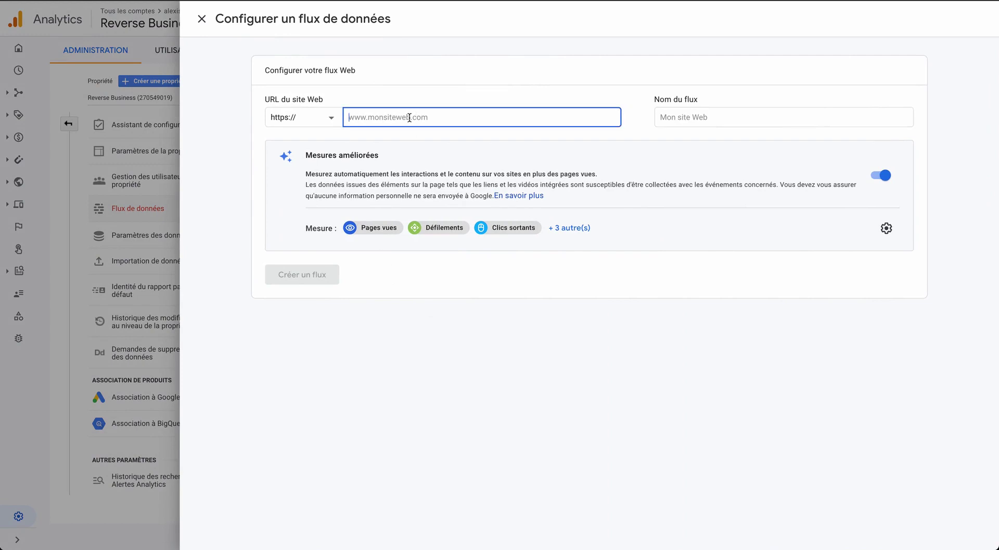
{"action": "type", "text": "reversebusiness.fr"}
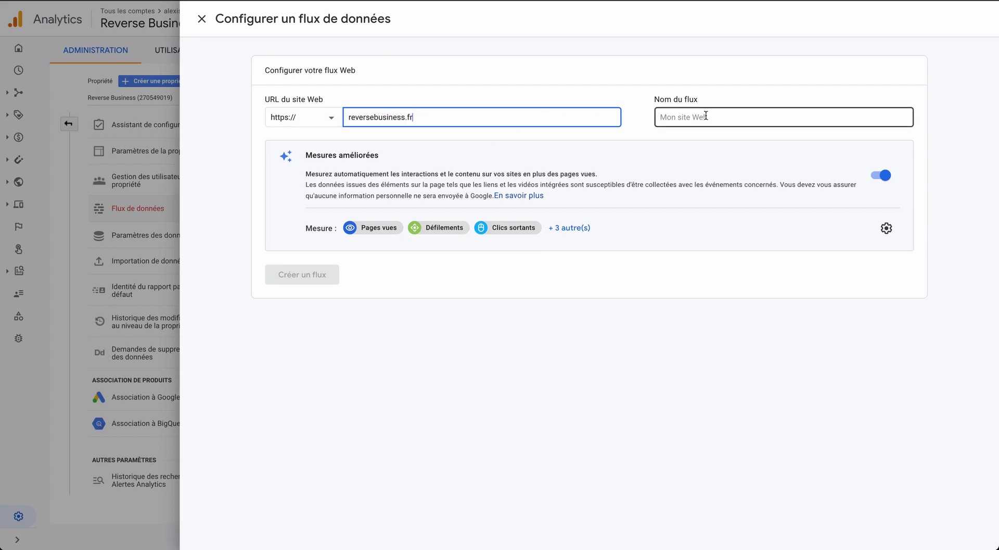
{"action": "left_click", "coordinate": [705, 116]}
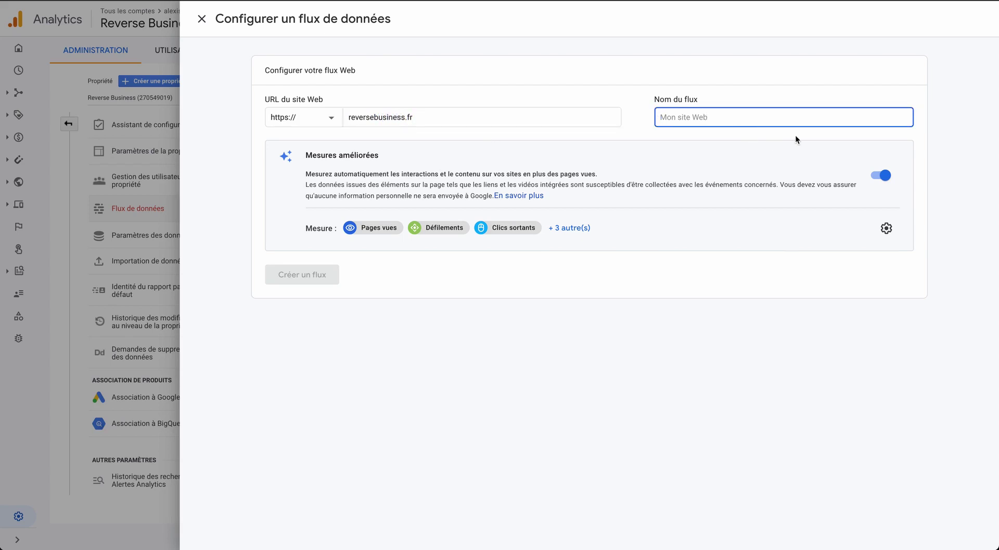
{"action": "type", "text": "Re"}
{"action": "key", "text": "BackSpace"}
{"action": "key", "text": "BackSpace"}
{"action": "type", "text": "Re"}
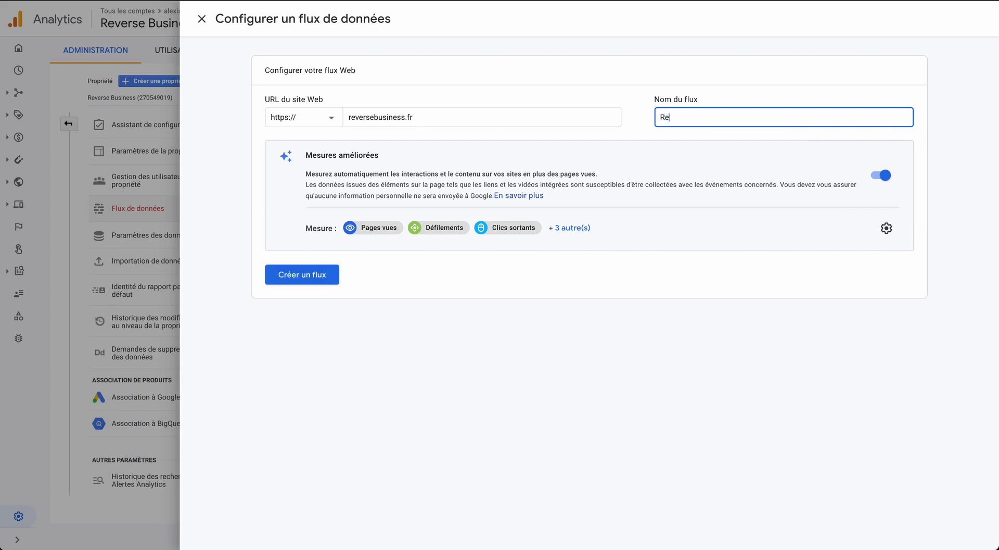
{"action": "type", "text": "verse_Business"}
{"action": "left_click", "coordinate": [762, 386]}
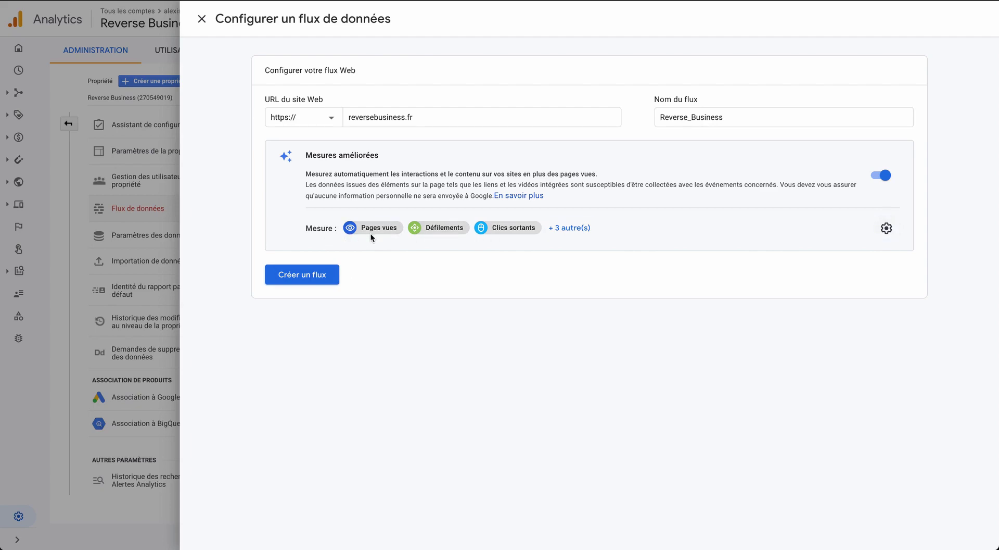
Review the enhanced measurement settings without changing them and create the web stream
{"action": "left_click", "coordinate": [887, 228]}
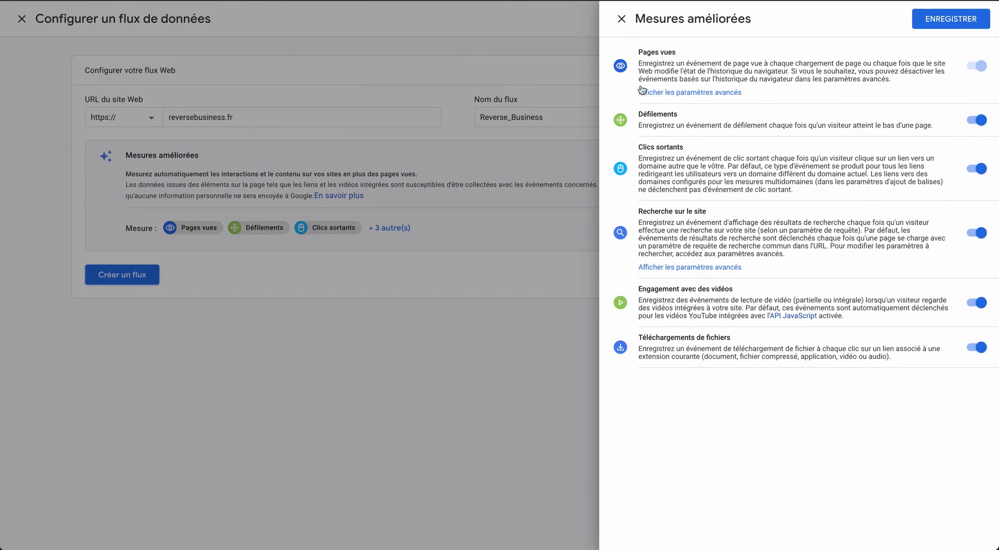
{"action": "left_click", "coordinate": [630, 30]}
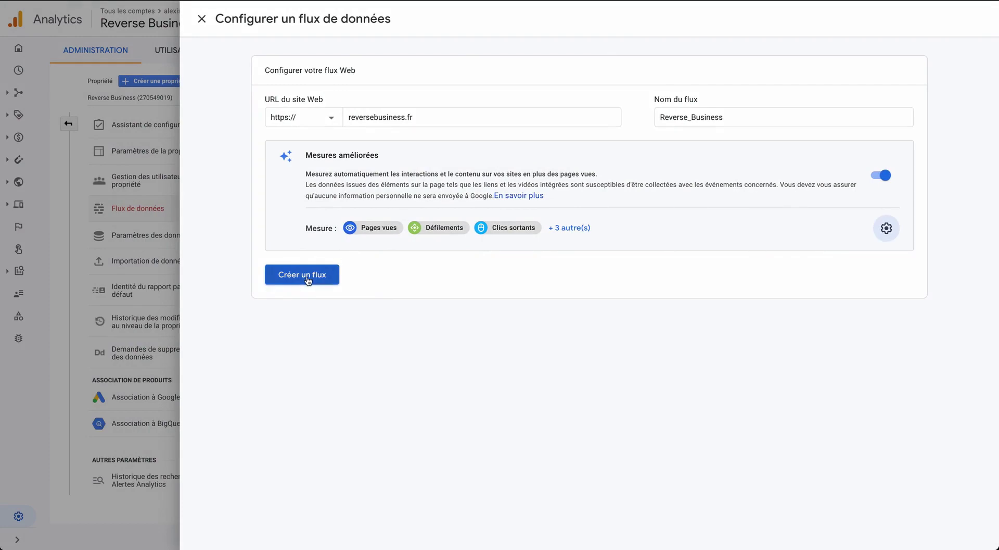
{"action": "left_click", "coordinate": [308, 279]}
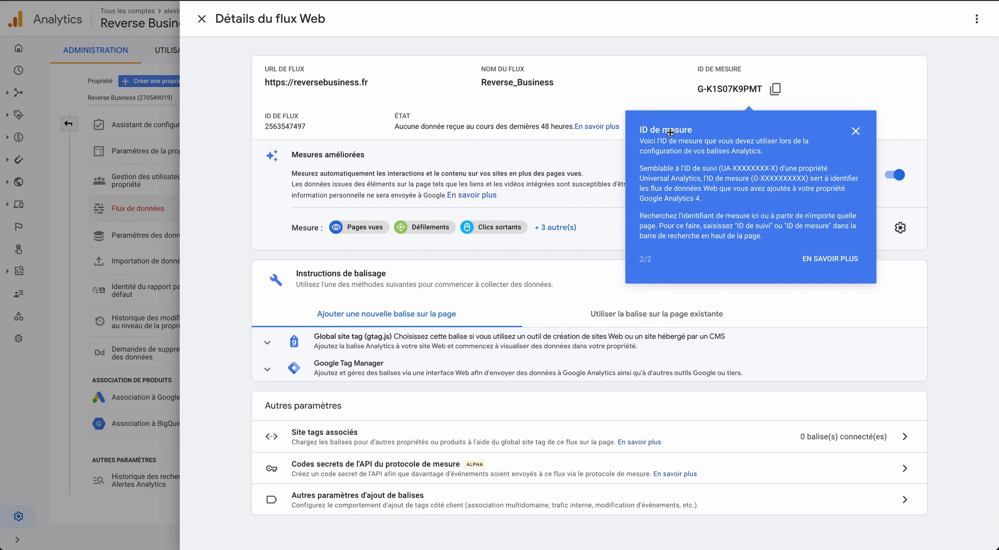
Dismiss the measurement ID tip, expand the Global site tag (gtag.js) instructions and copy the whole tracking script
{"action": "left_click", "coordinate": [856, 131]}
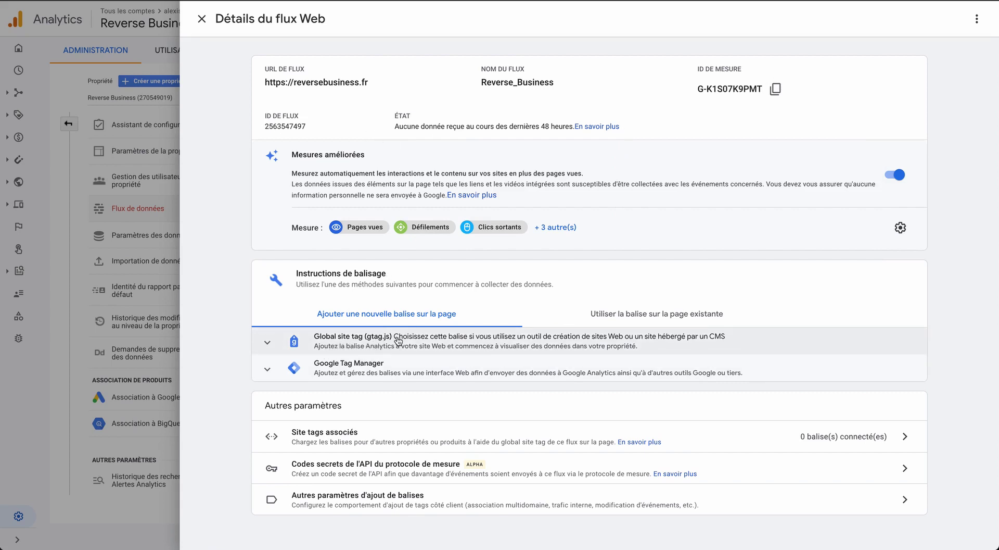
{"action": "left_click", "coordinate": [459, 339]}
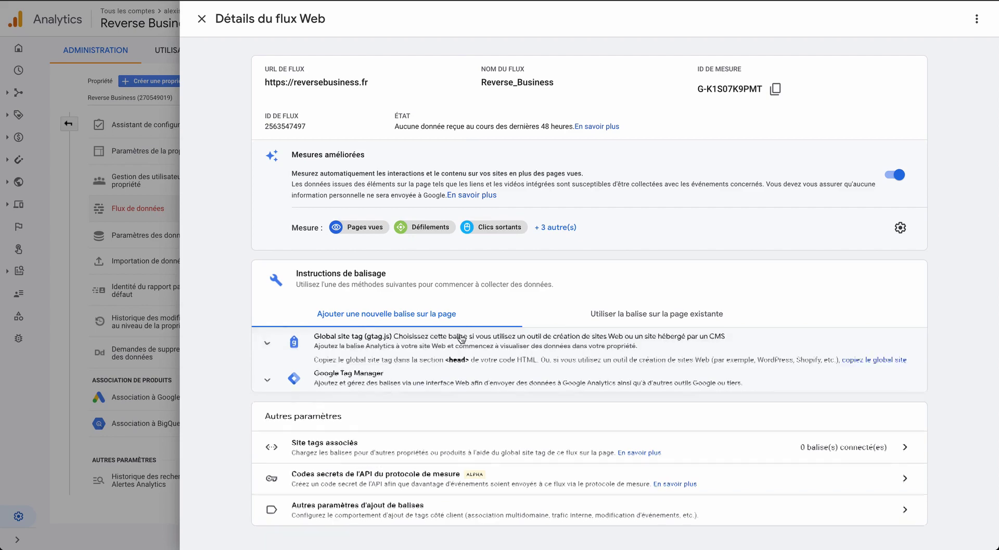
{"action": "scroll", "coordinate": [413, 426], "scroll_direction": "down", "scroll_amount": 2}
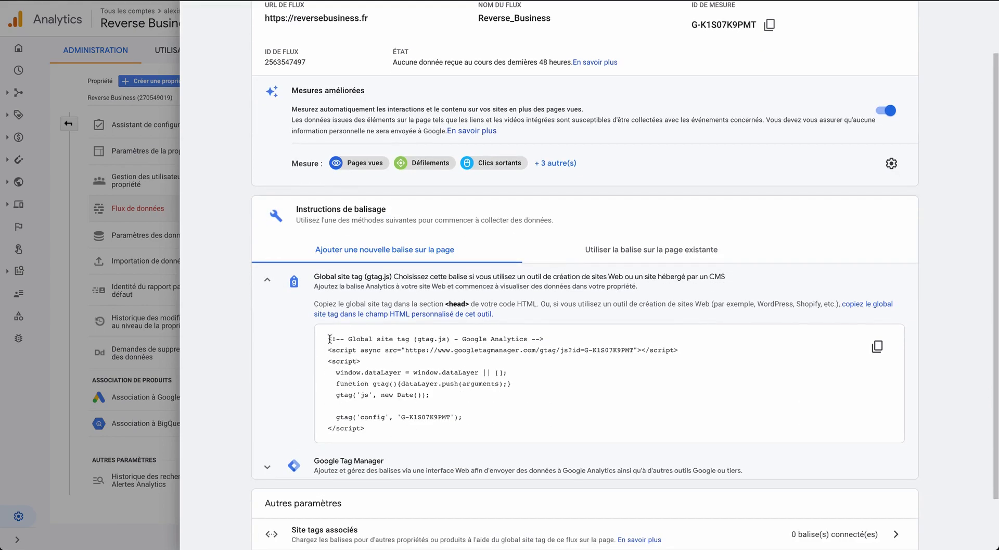
{"action": "mouse_move", "coordinate": [330, 339]}
{"action": "left_mouse_down"}
{"action": "mouse_move", "coordinate": [380, 400]}
{"action": "mouse_move", "coordinate": [379, 429]}
{"action": "mouse_move", "coordinate": [325, 340]}
{"action": "left_mouse_up"}
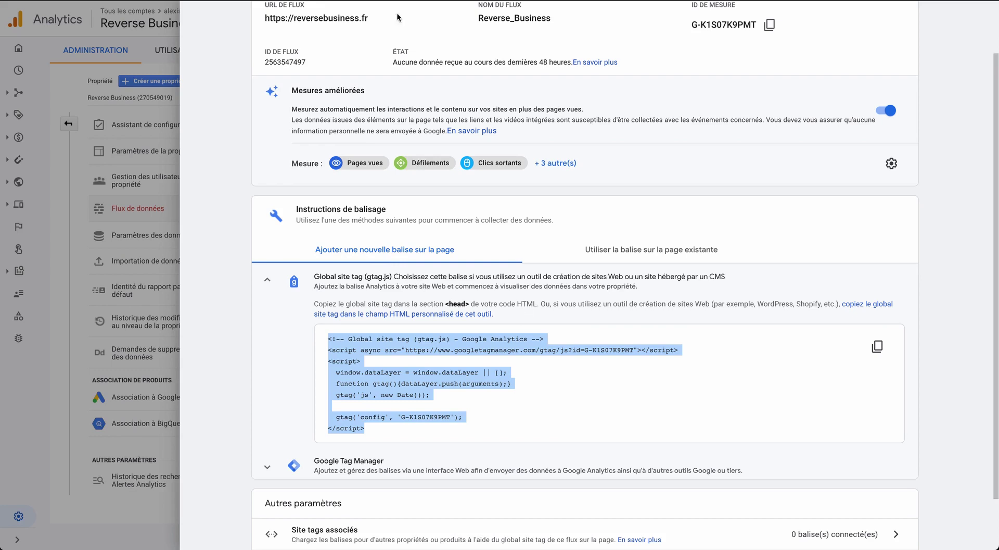
{"action": "right_click", "coordinate": [412, 363]}
{"action": "left_click", "coordinate": [439, 389]}
Switch to the systeme.io funnel "1000 ebooks gratuits YOUTUBE", view its statistics and return to the settings of the 1000 ebooks offerts page
{"action": "left_click", "coordinate": [353, 2]}
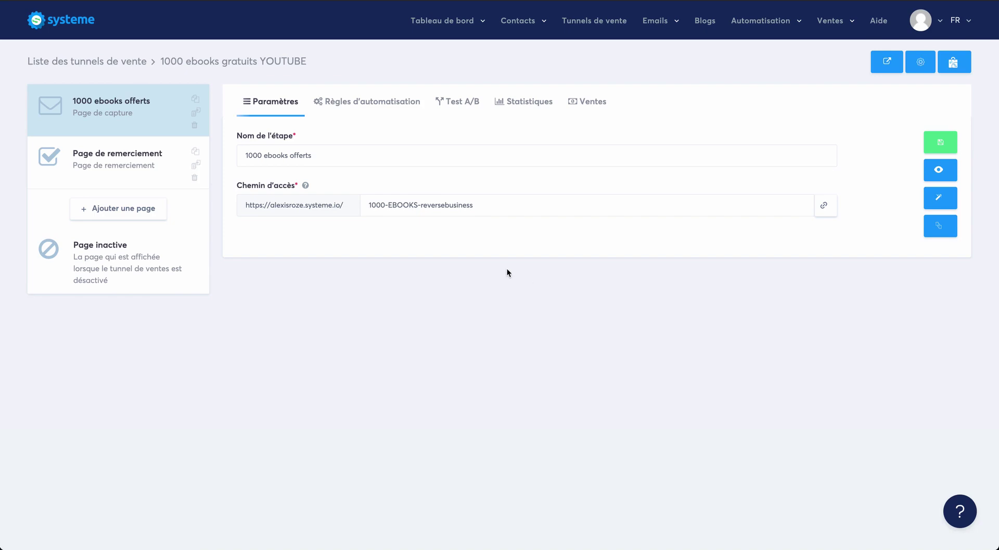
{"action": "left_click", "coordinate": [527, 105]}
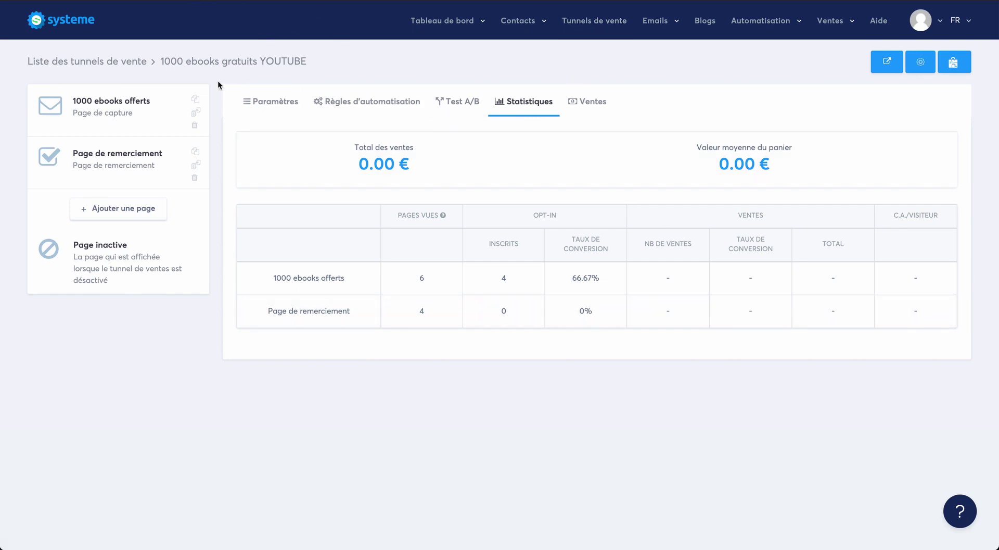
{"action": "left_click", "coordinate": [258, 105]}
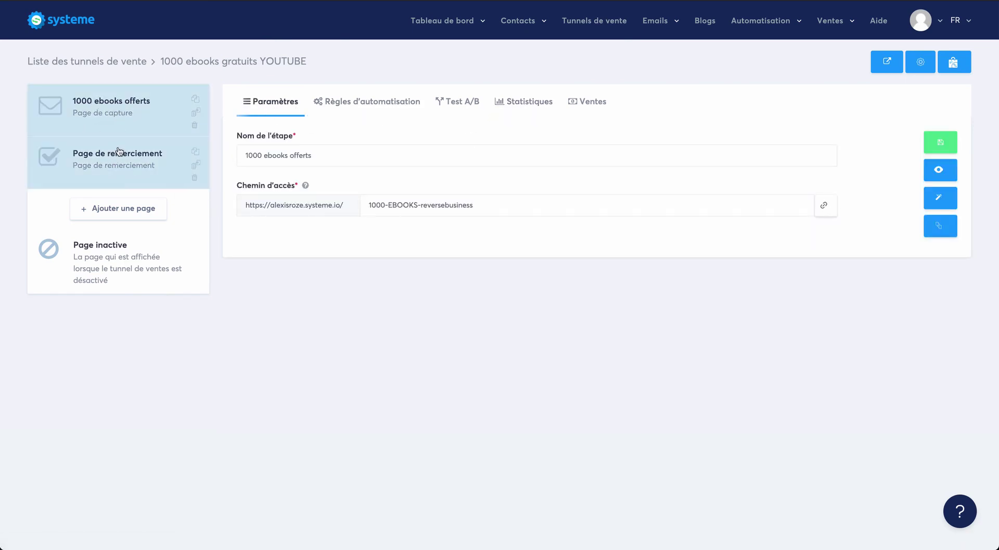
Open the blog list in a new tab and view the SIO BLOG PREMIUM blog
{"action": "mouse_move", "coordinate": [542, 29]}
{"action": "right_click", "coordinate": [699, 20]}
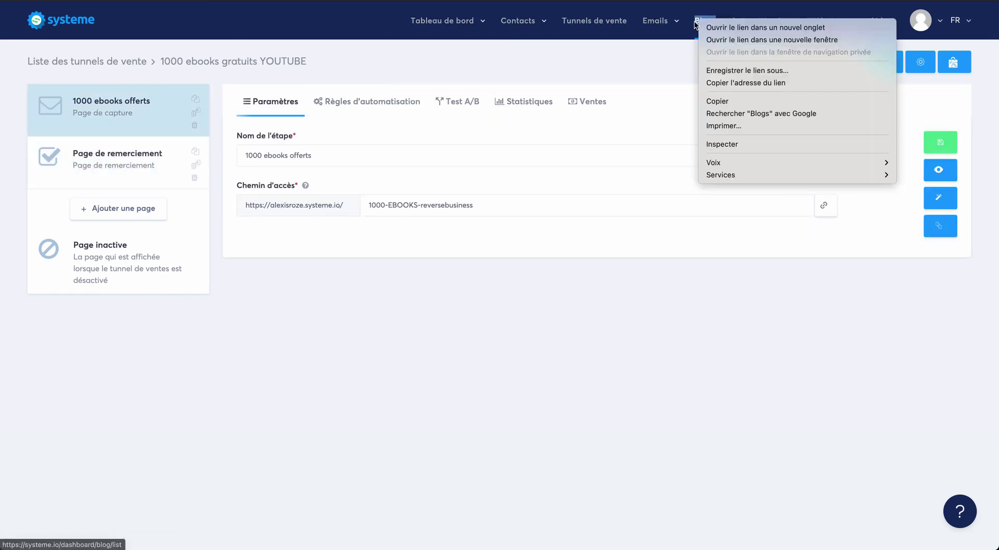
{"action": "left_click", "coordinate": [717, 28]}
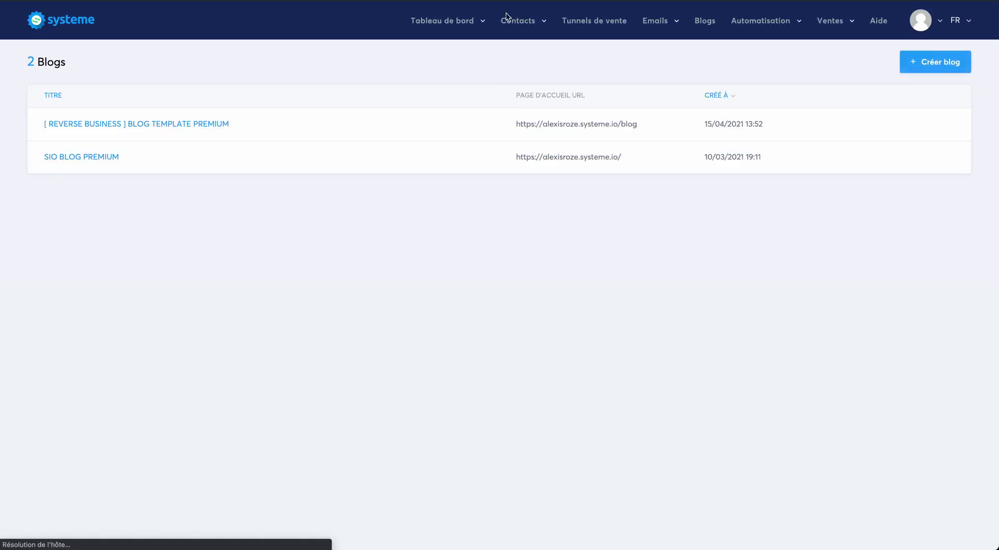
{"action": "left_click", "coordinate": [74, 159]}
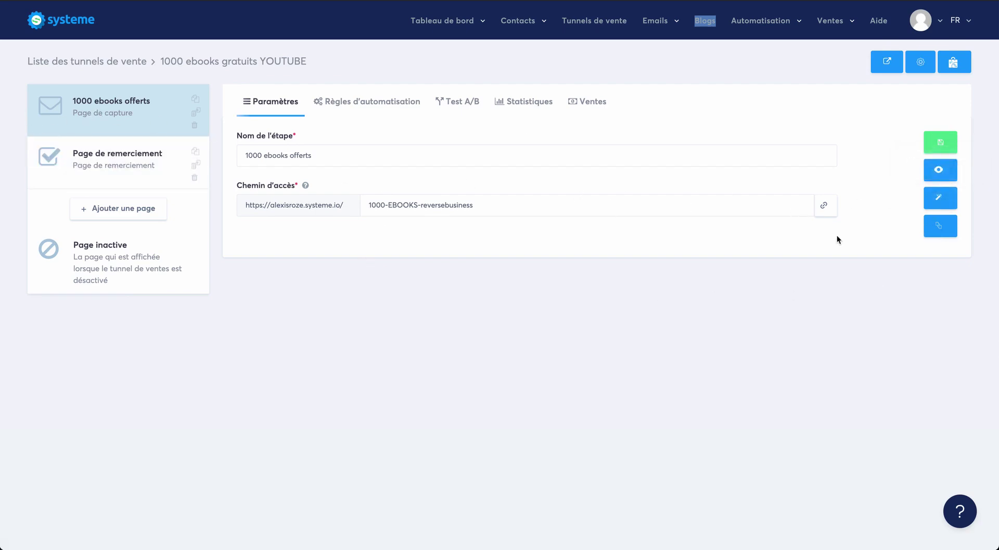
Open the 1000 ebooks offerts page in the page editor and bring up the tracking code options in its settings
{"action": "left_click", "coordinate": [949, 200]}
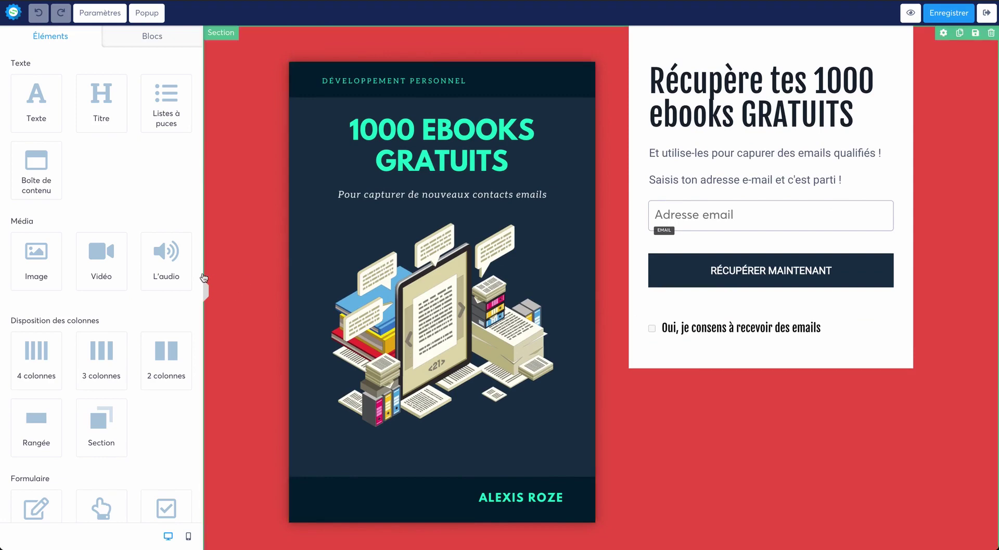
{"action": "scroll", "coordinate": [134, 397], "scroll_direction": "down", "scroll_amount": 6}
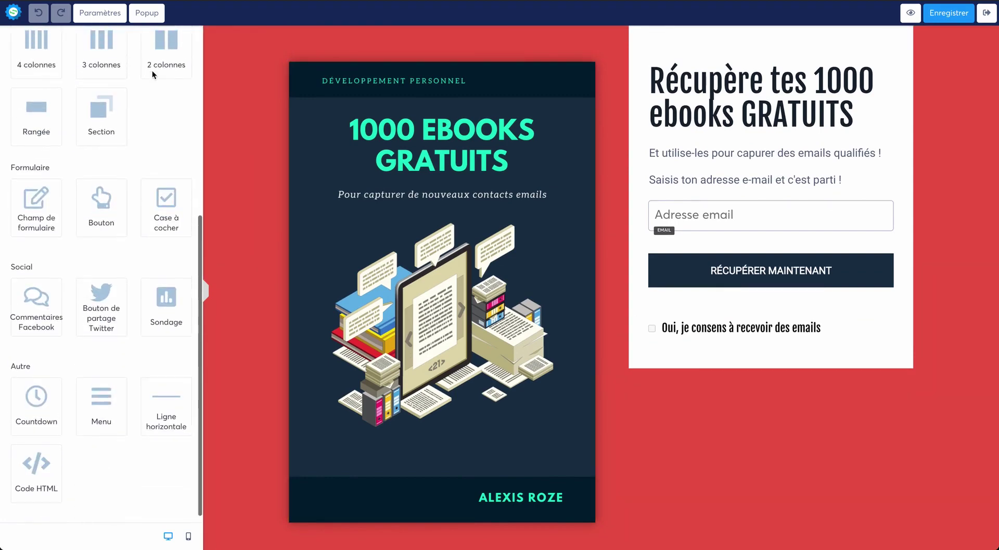
{"action": "left_click", "coordinate": [100, 12]}
{"action": "scroll", "coordinate": [120, 247], "scroll_direction": "down", "scroll_amount": 4}
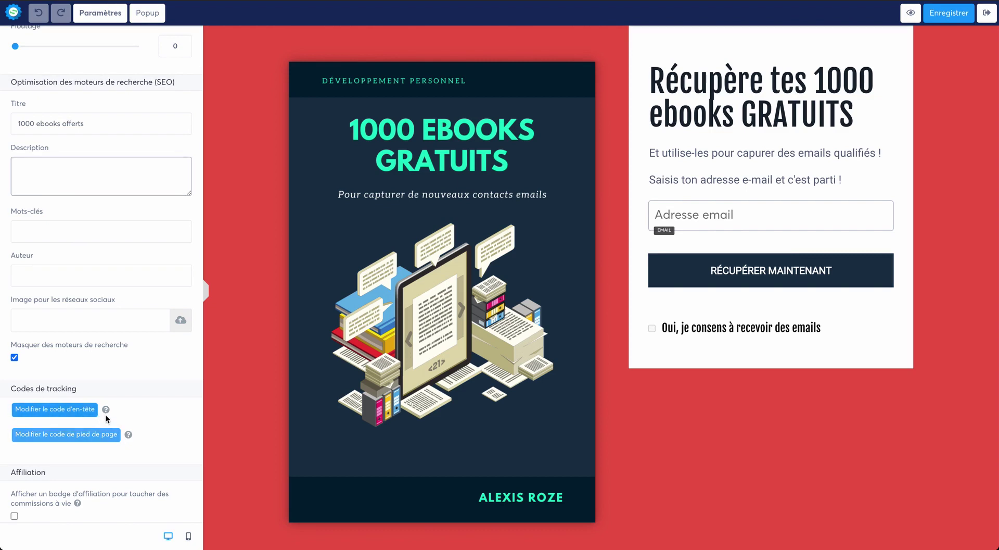
{"action": "mouse_move", "coordinate": [105, 410]}
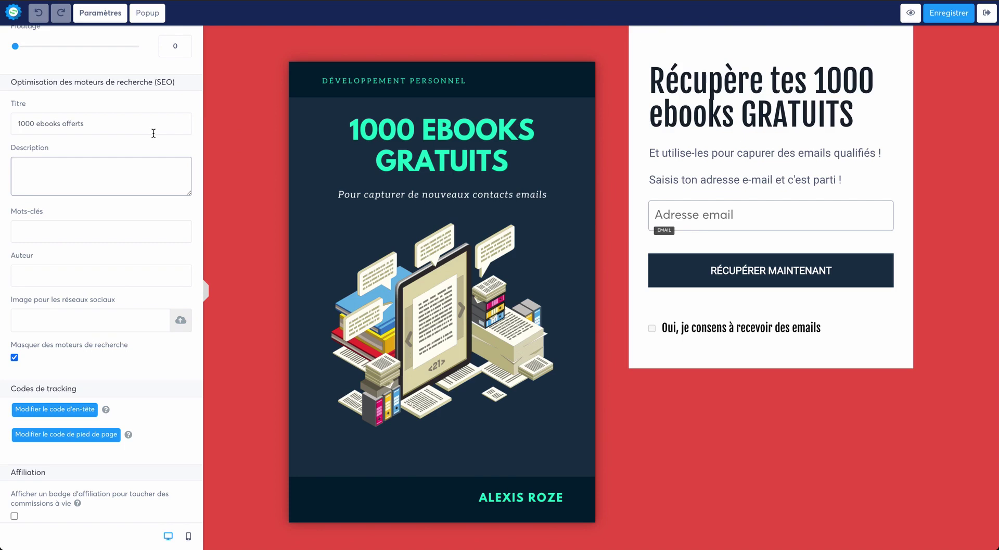
Paste the copied Google Analytics script into the page's header code, save the code and exit the page editor
{"action": "left_click", "coordinate": [72, 409]}
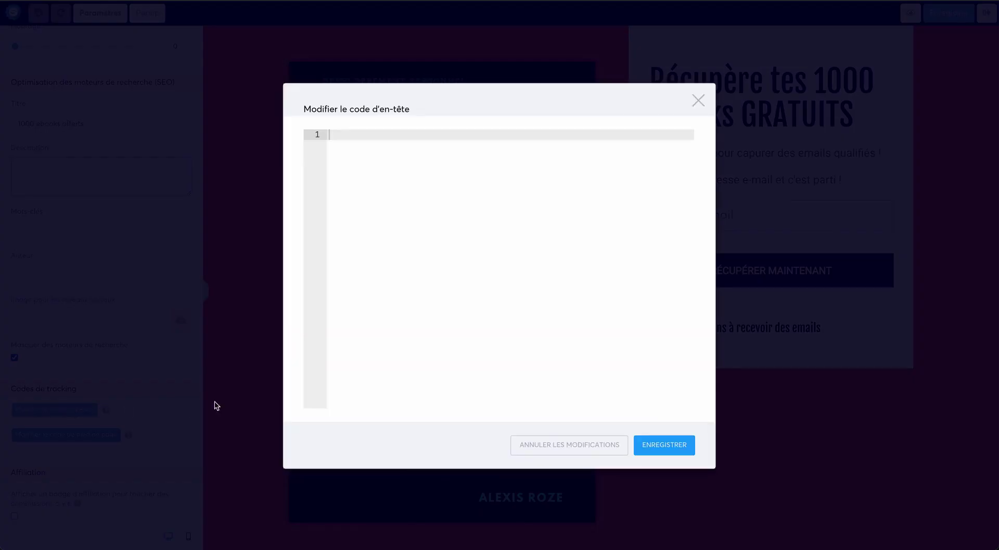
{"action": "right_click", "coordinate": [369, 136]}
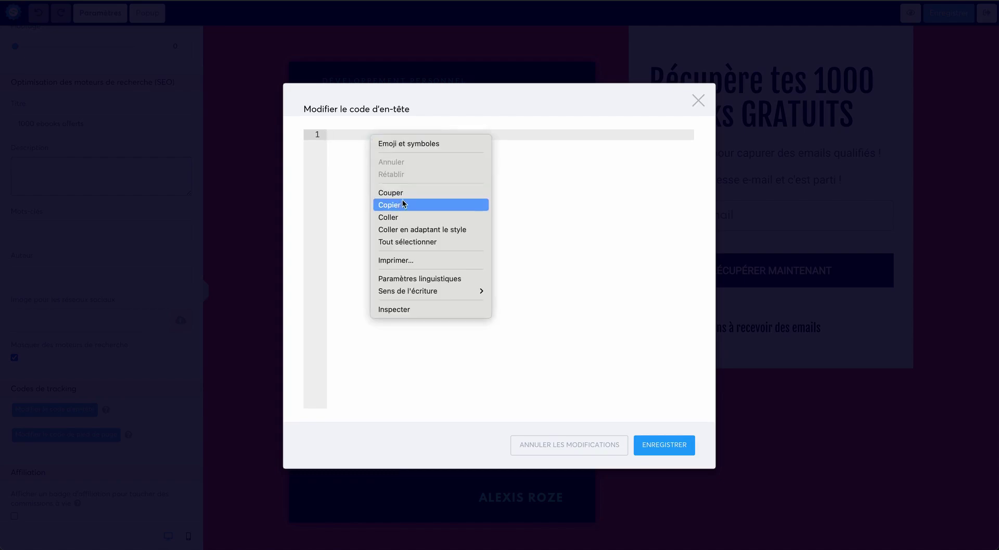
{"action": "left_click", "coordinate": [401, 217]}
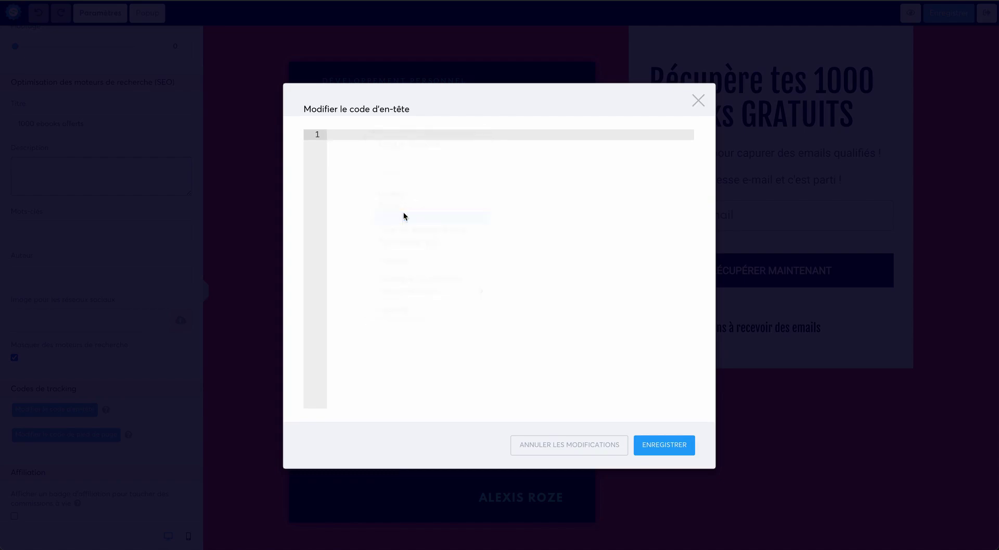
{"action": "left_click", "coordinate": [658, 445]}
{"action": "left_click", "coordinate": [658, 445]}
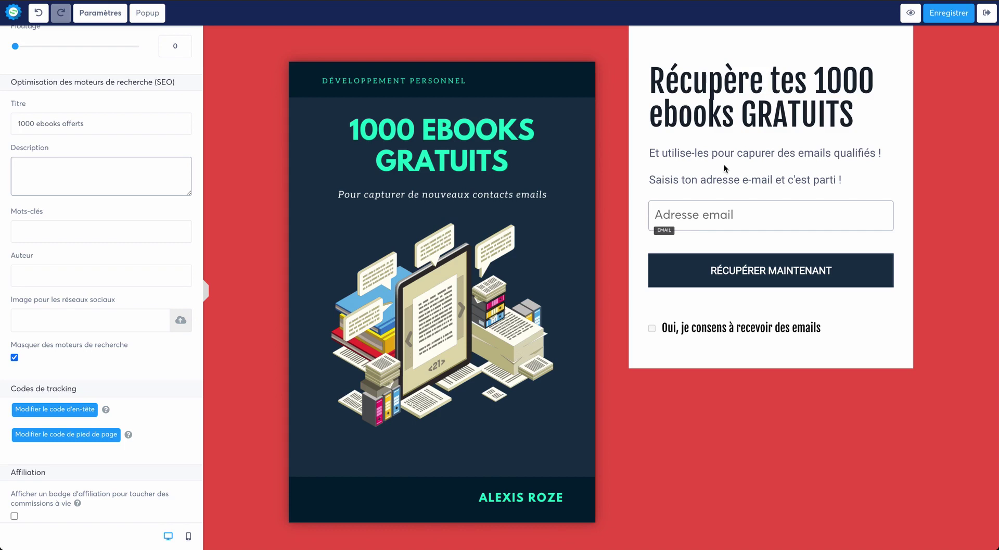
{"action": "left_click", "coordinate": [986, 12]}
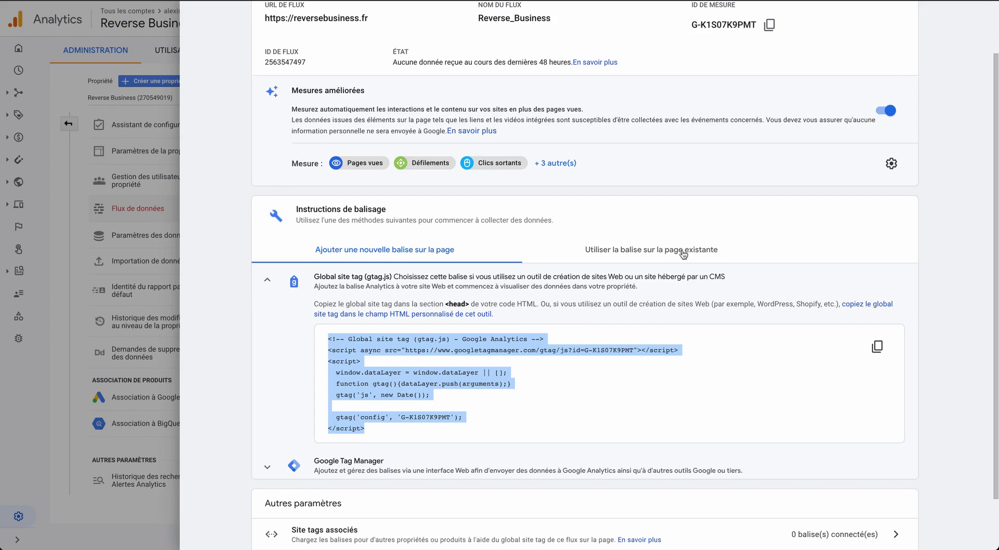
Switch to Google Analytics, look over the Reverse_Business web stream details and close them
{"action": "scroll", "coordinate": [708, 262], "scroll_direction": "down", "scroll_amount": 1}
{"action": "scroll", "coordinate": [720, 284], "scroll_direction": "up", "scroll_amount": 3}
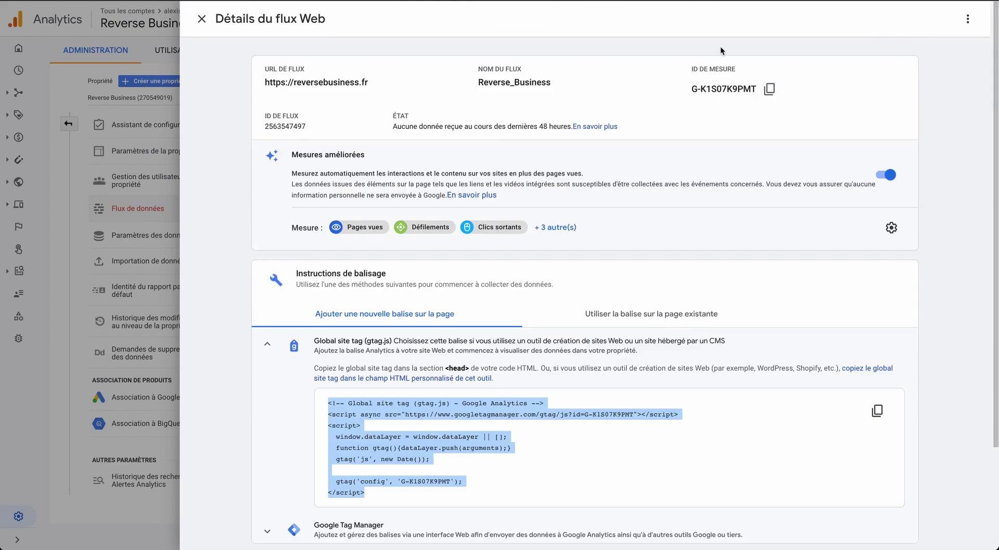
{"action": "left_click", "coordinate": [201, 18]}
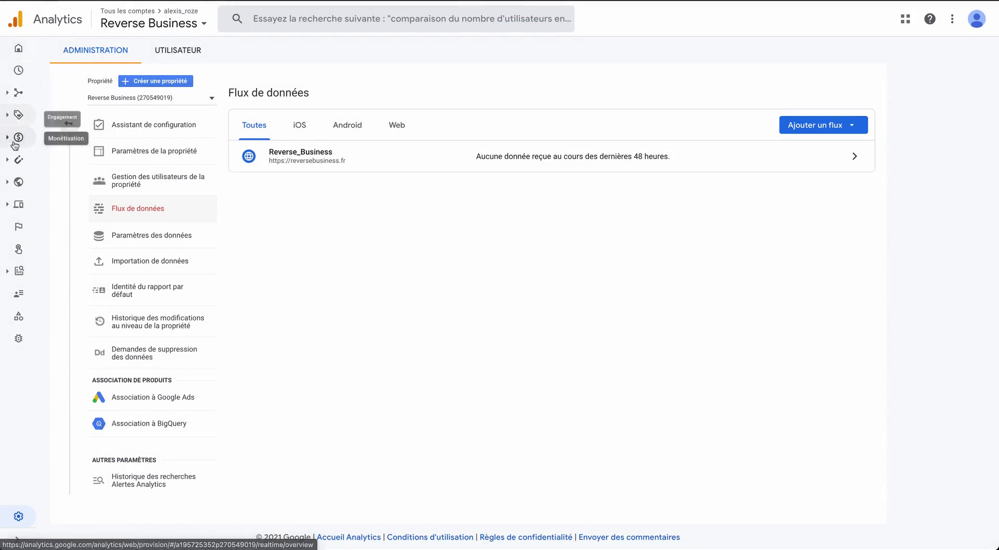
Browse the Acquisition, Engagement and Données démographiques report groups and dismiss the search tip
{"action": "mouse_move", "coordinate": [17, 113]}
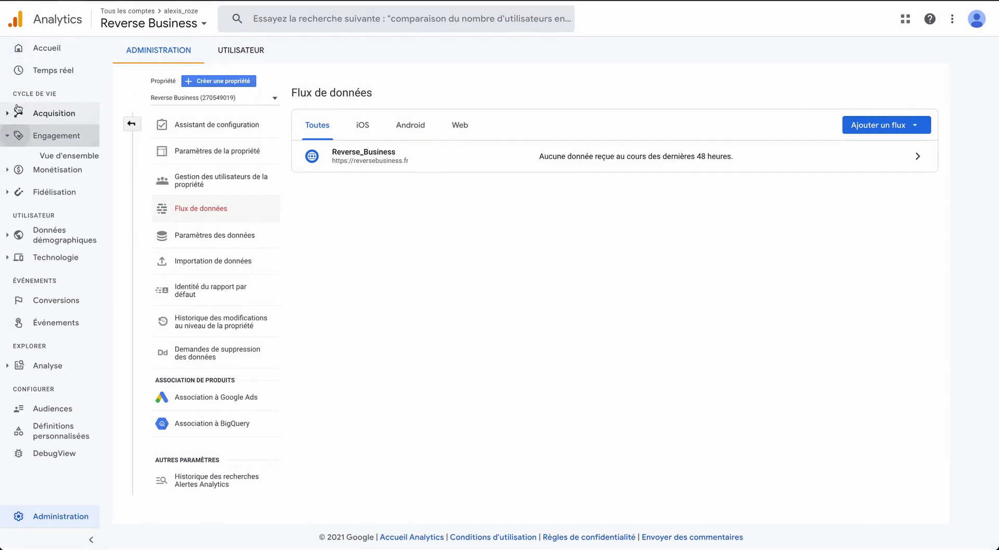
{"action": "left_click", "coordinate": [82, 124]}
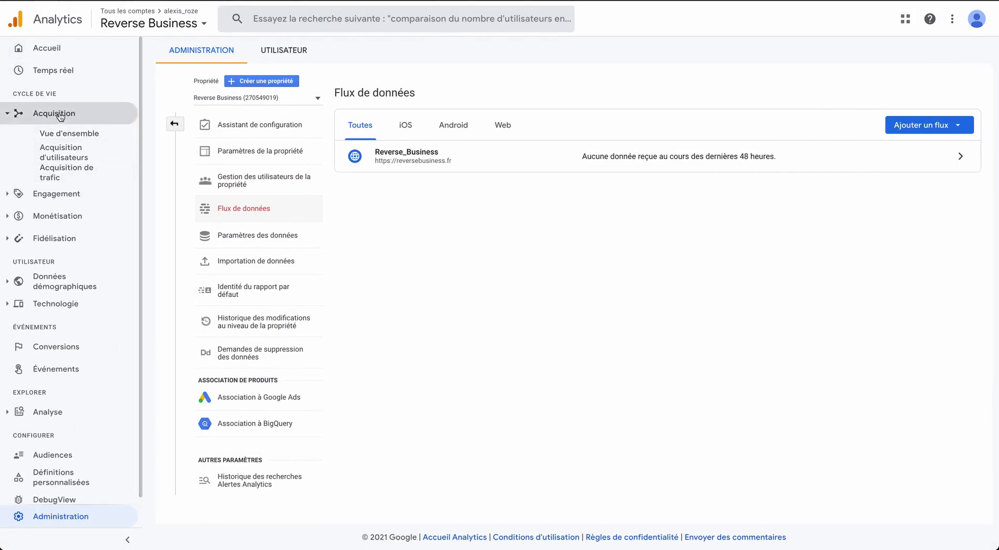
{"action": "left_click", "coordinate": [61, 196]}
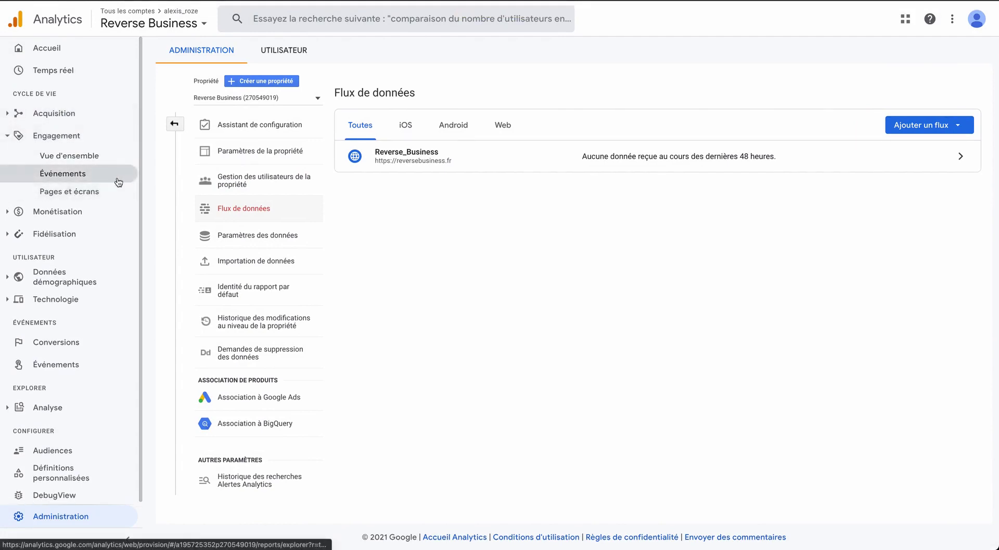
{"action": "left_click", "coordinate": [76, 271]}
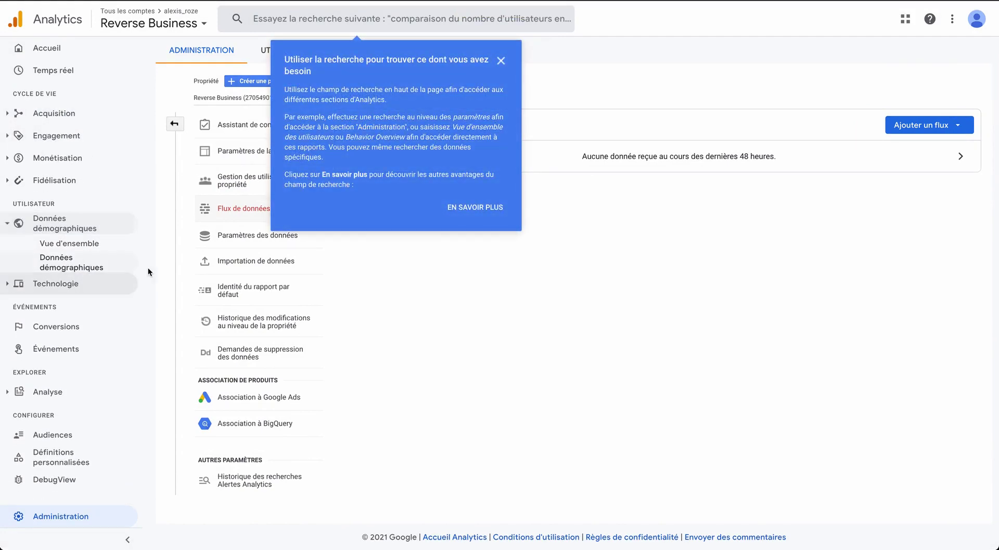
{"action": "left_click", "coordinate": [499, 63]}
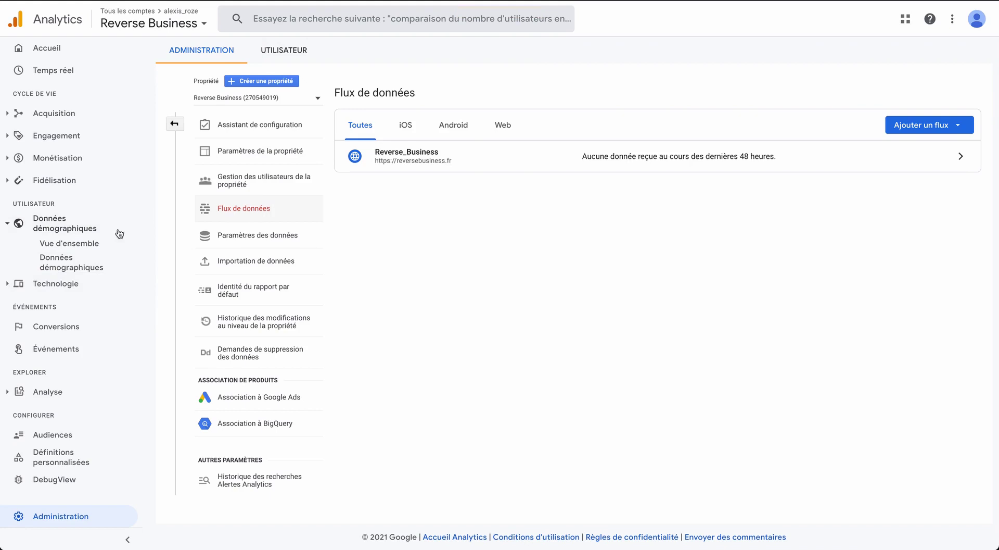
Examine the demographics overview report's country, city, gender, interest and age cards, and dismiss the insights tip
{"action": "left_click", "coordinate": [69, 243]}
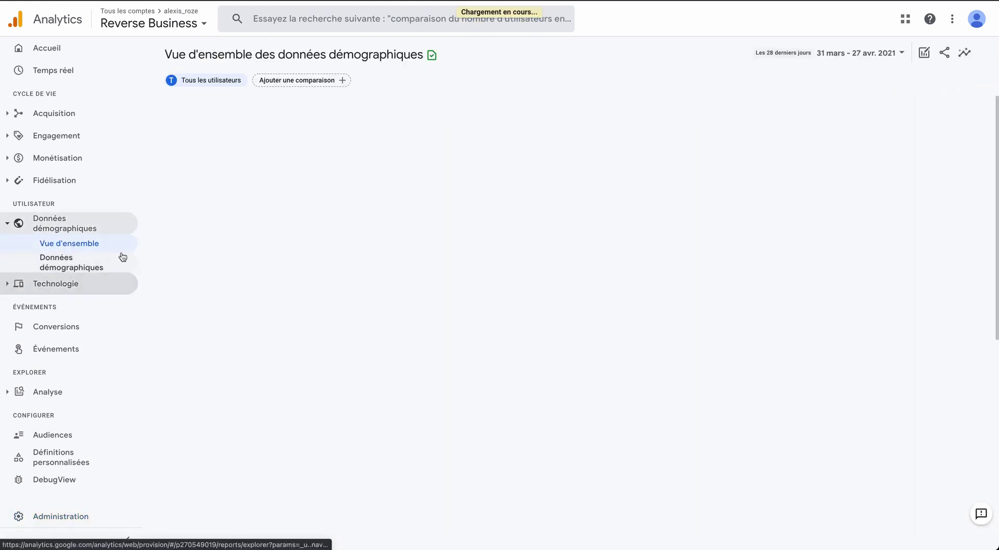
{"action": "scroll", "coordinate": [316, 254], "scroll_direction": "down", "scroll_amount": 2}
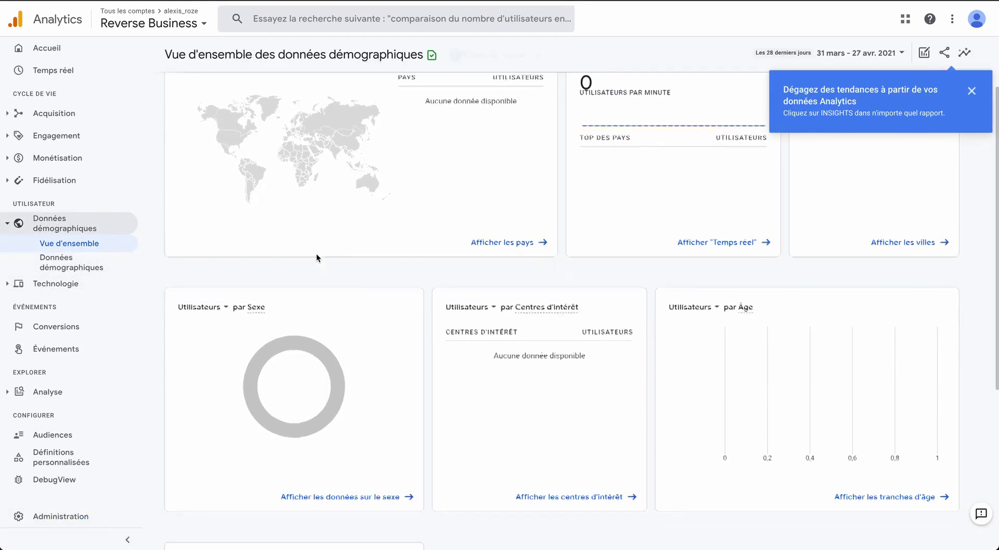
{"action": "scroll", "coordinate": [392, 322], "scroll_direction": "up", "scroll_amount": 2}
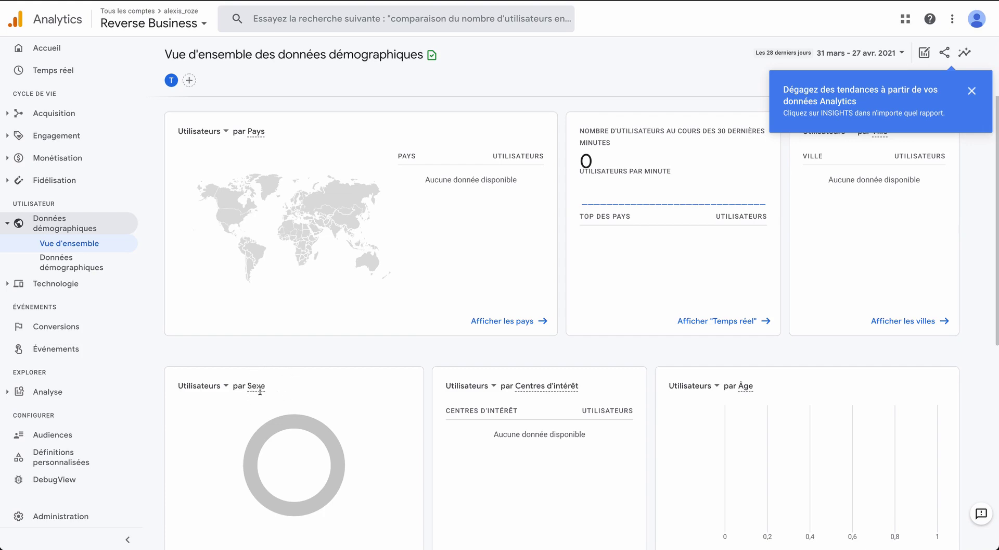
{"action": "mouse_move", "coordinate": [260, 390]}
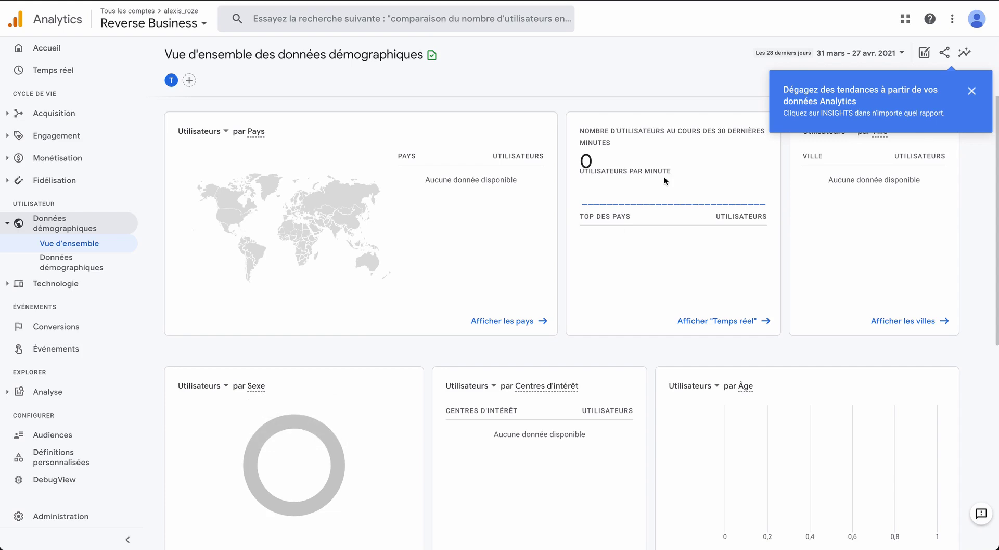
{"action": "left_click", "coordinate": [972, 91]}
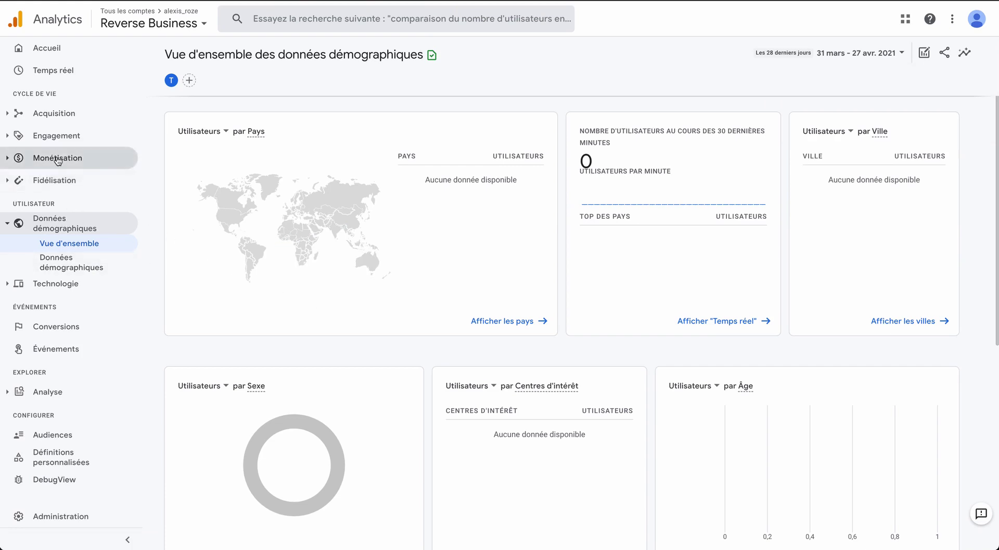
Examine the engagement overview report, including engagement time, views and event counts
{"action": "left_click", "coordinate": [73, 136]}
{"action": "left_click", "coordinate": [81, 158]}
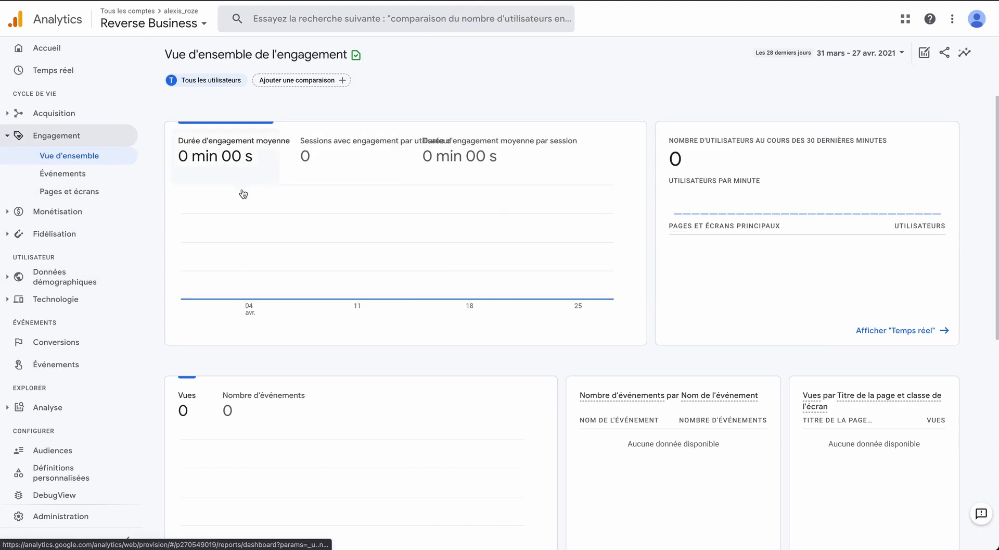
{"action": "scroll", "coordinate": [274, 249], "scroll_direction": "down", "scroll_amount": 3}
{"action": "scroll", "coordinate": [276, 250], "scroll_direction": "up", "scroll_amount": 1}
{"action": "scroll", "coordinate": [280, 248], "scroll_direction": "up", "scroll_amount": 1}
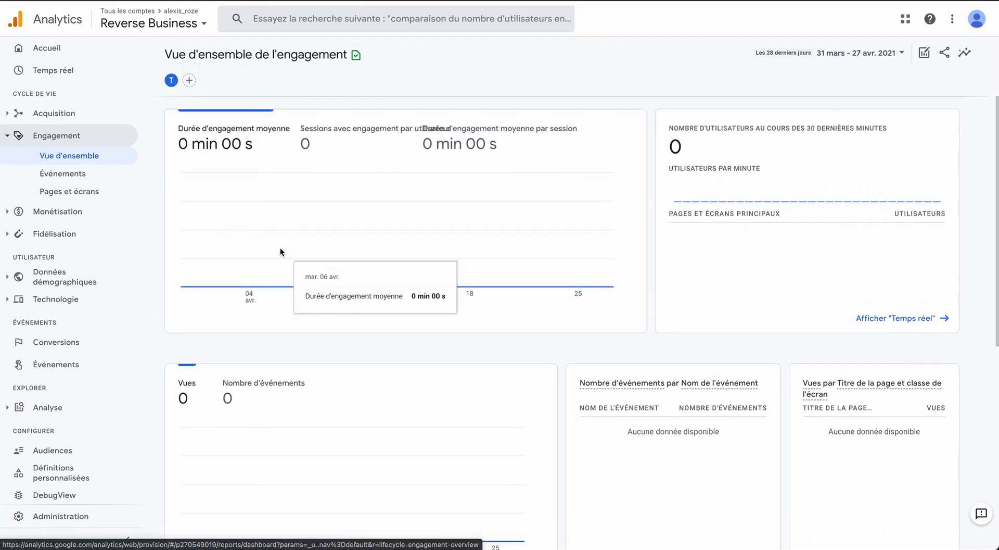
Examine the metrics of the Pages et écrans engagement report, such as views per user and average engagement time
{"action": "left_click", "coordinate": [70, 192]}
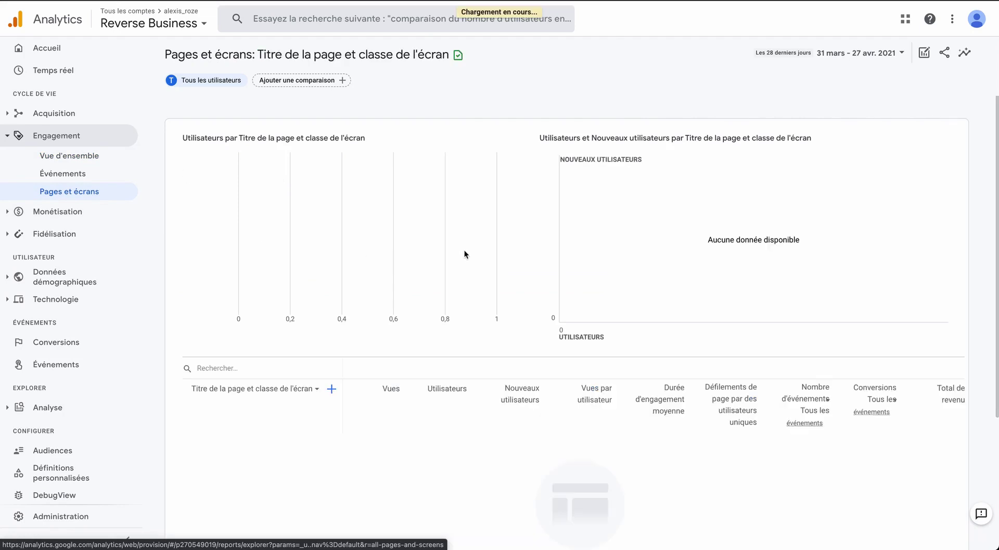
{"action": "scroll", "coordinate": [396, 289], "scroll_direction": "down", "scroll_amount": 4}
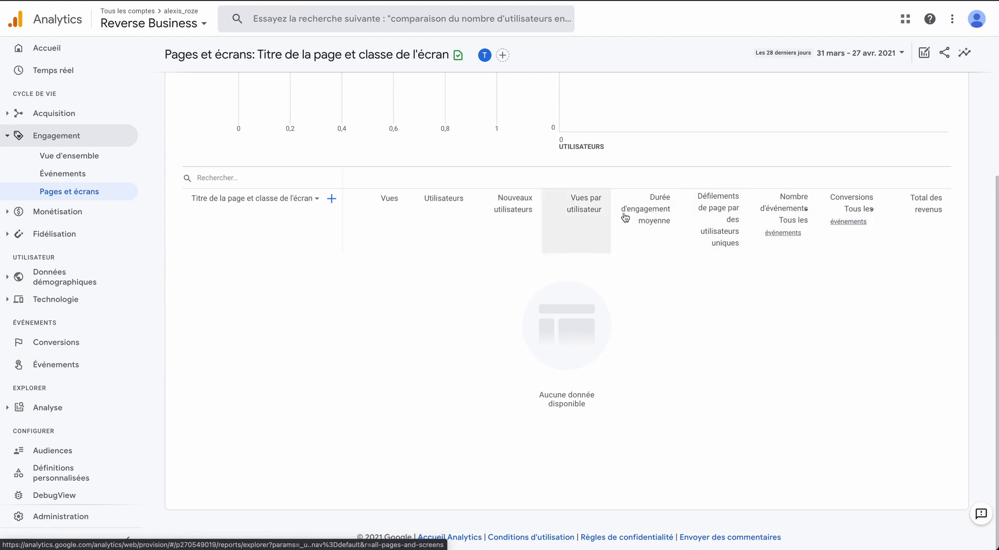
{"action": "mouse_move", "coordinate": [660, 212]}
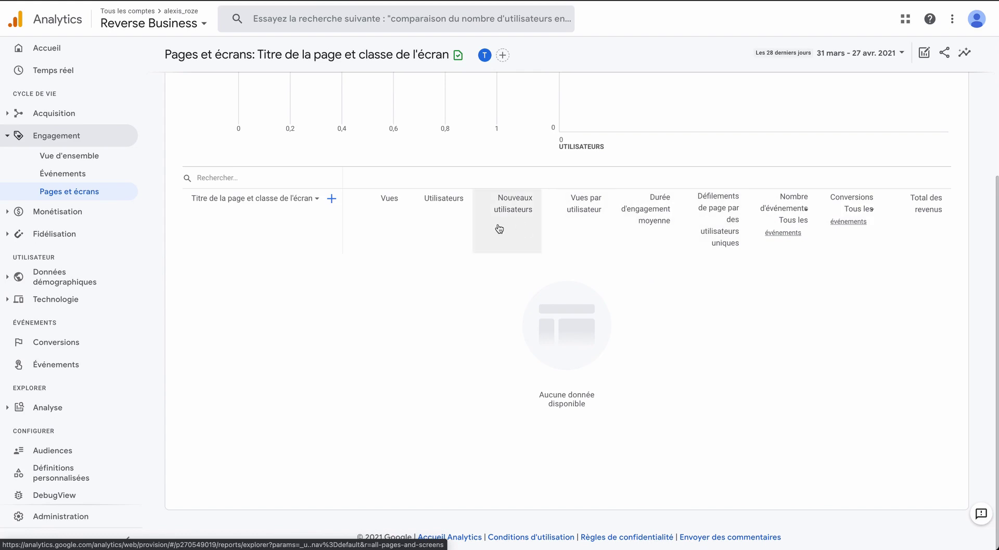
{"action": "scroll", "coordinate": [476, 251], "scroll_direction": "up", "scroll_amount": 4}
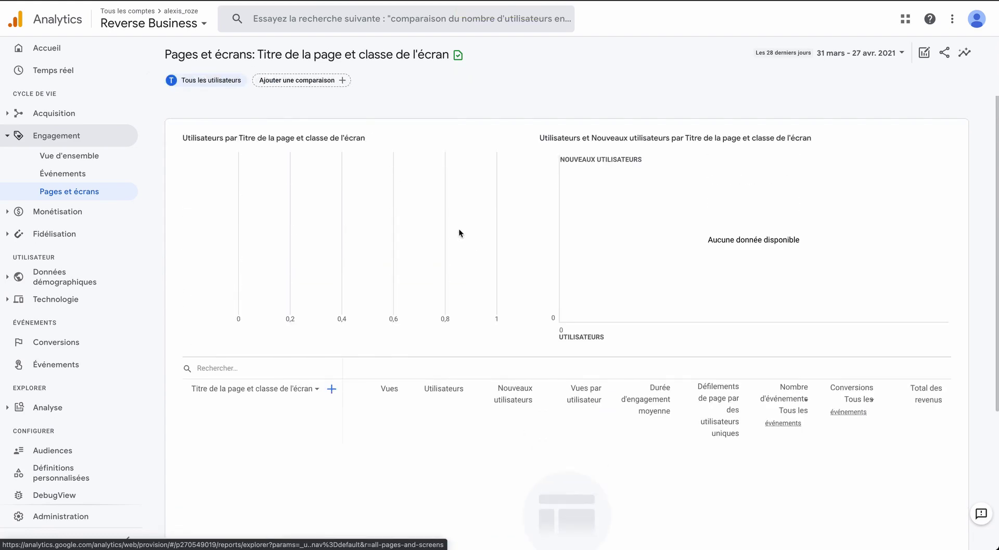
{"action": "left_click", "coordinate": [83, 175]}
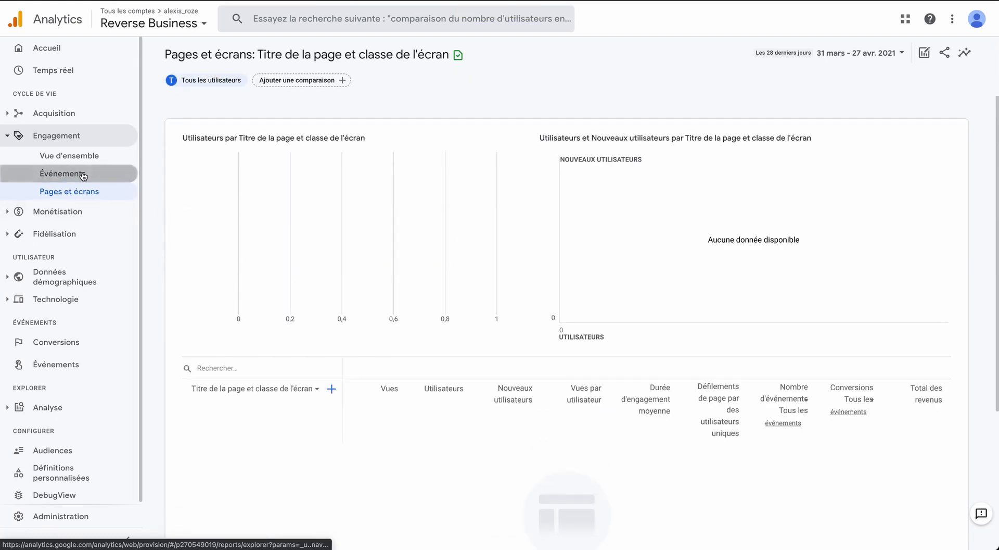
Examine the Acquisition d'utilisateurs report and read the definition of its engaged sessions metric
{"action": "left_click", "coordinate": [50, 119]}
{"action": "left_click", "coordinate": [52, 152]}
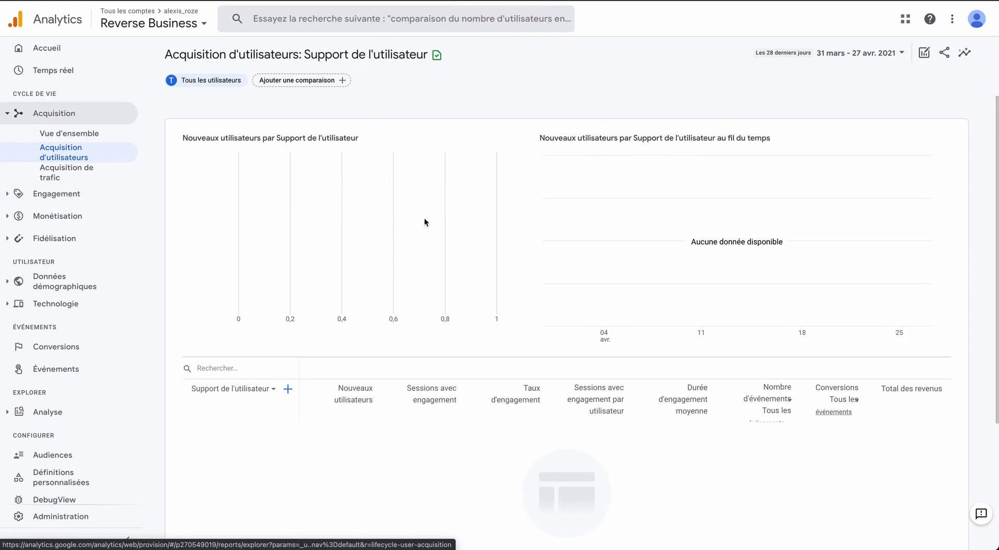
{"action": "scroll", "coordinate": [419, 241], "scroll_direction": "down", "scroll_amount": 3}
{"action": "mouse_move", "coordinate": [420, 242]}
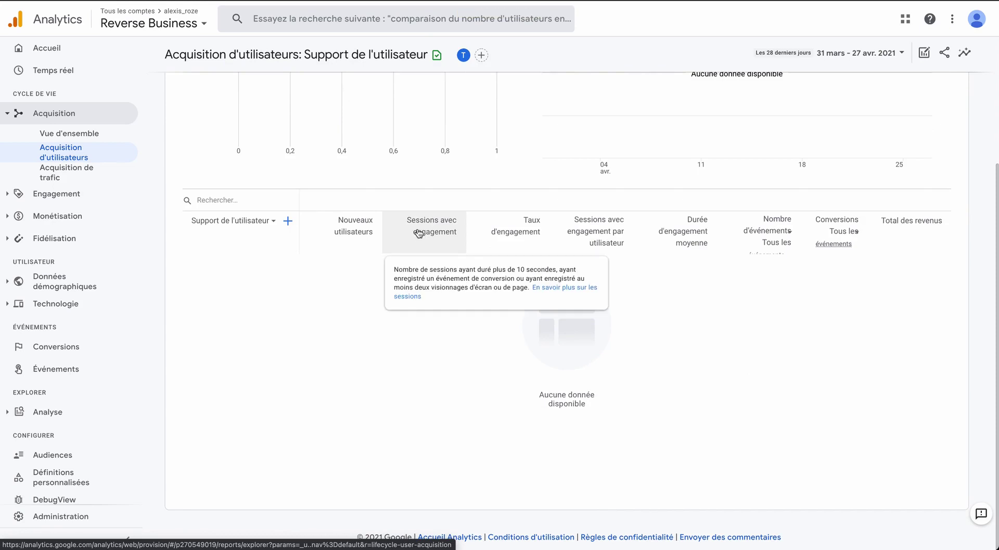
{"action": "scroll", "coordinate": [374, 142], "scroll_direction": "up", "scroll_amount": 3}
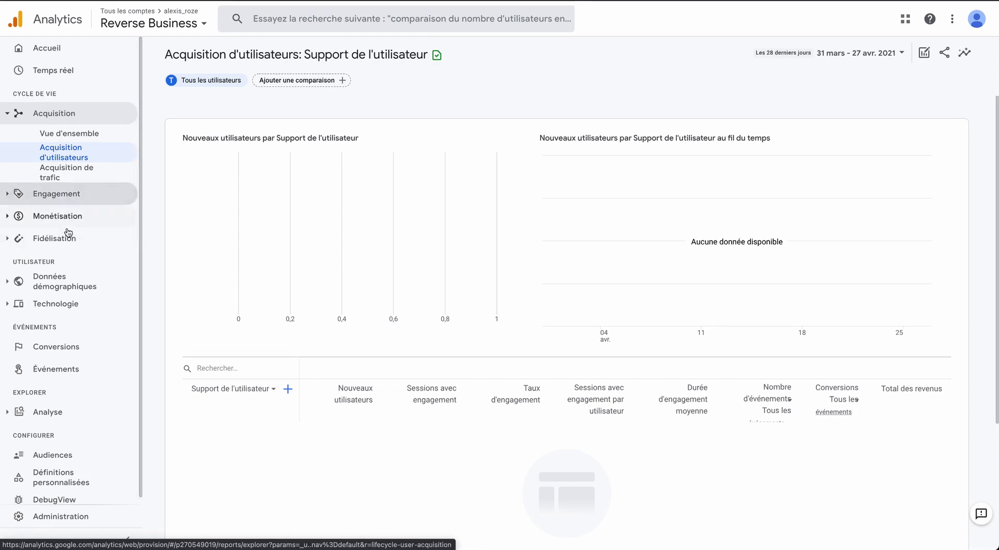
View the Technologie overview report with its platform, browser, device category and screen resolution cards
{"action": "left_click", "coordinate": [123, 306]}
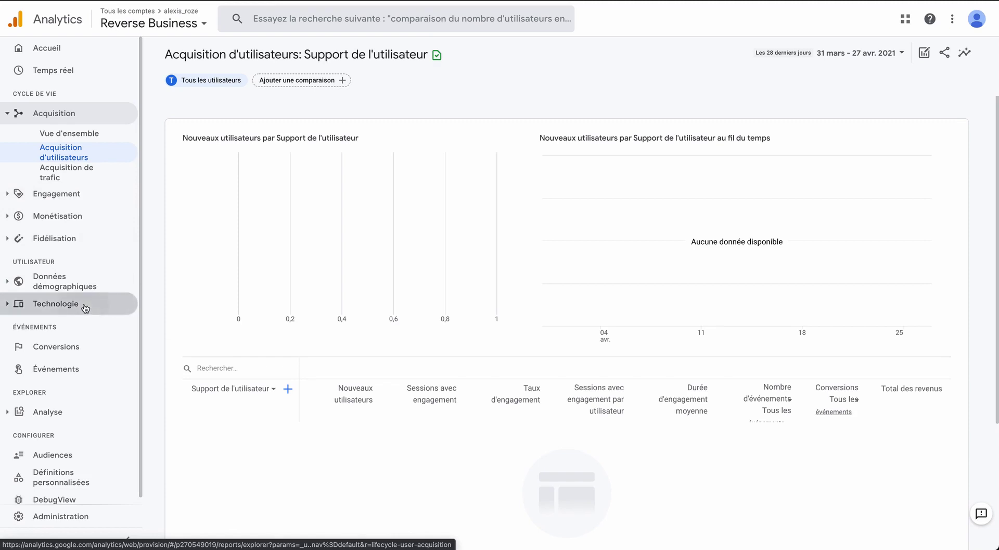
{"action": "left_click", "coordinate": [76, 267]}
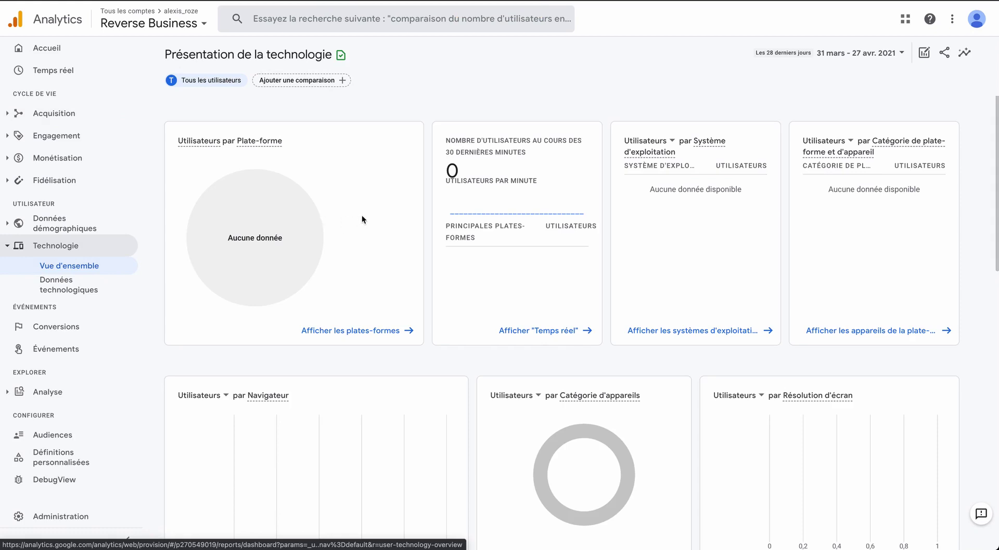
{"action": "scroll", "coordinate": [406, 230], "scroll_direction": "down", "scroll_amount": 2}
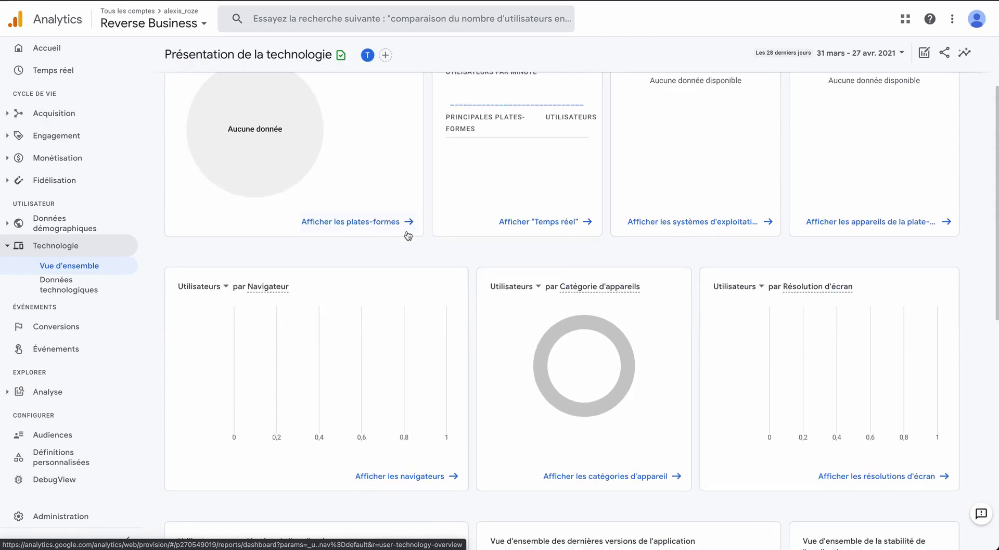